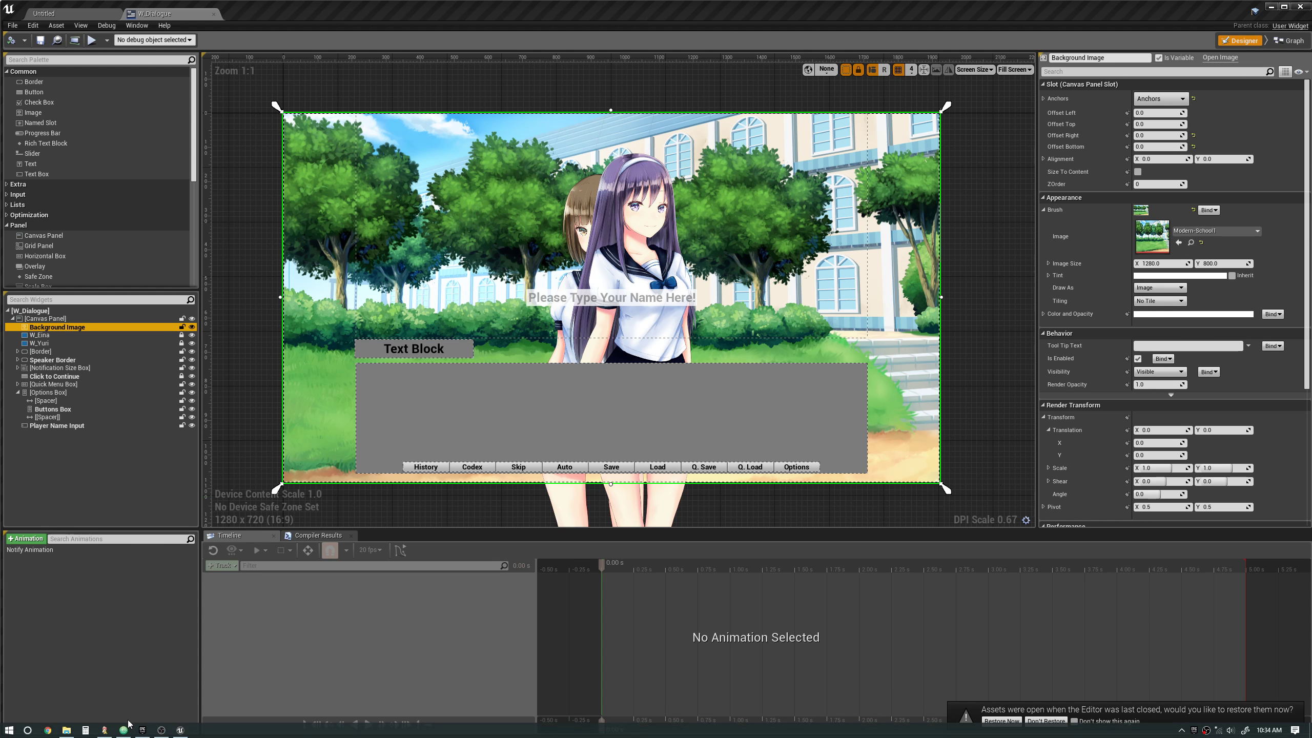
# Play the Ren'Py TEST game through its fade, dissolve, Wipe Right, Push Right and Slide Right transitions
pyautogui.click(104, 730)
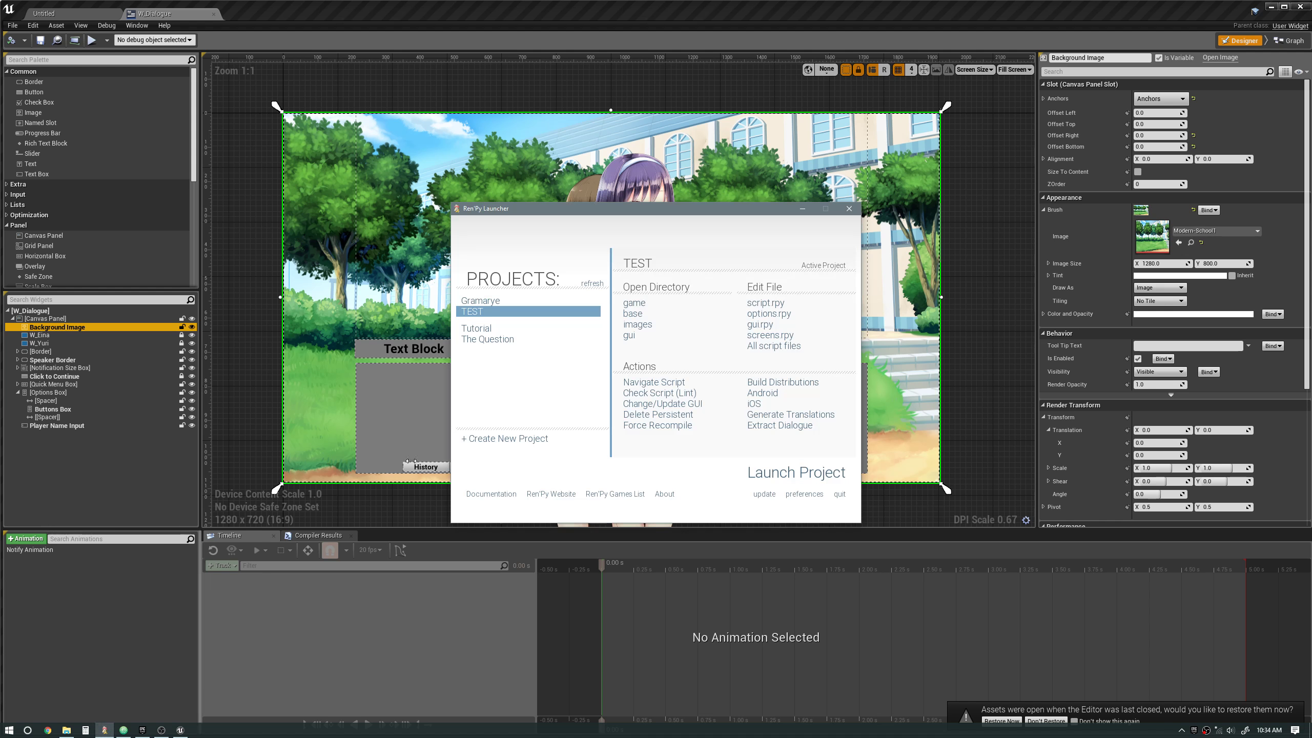
pyautogui.click(790, 471)
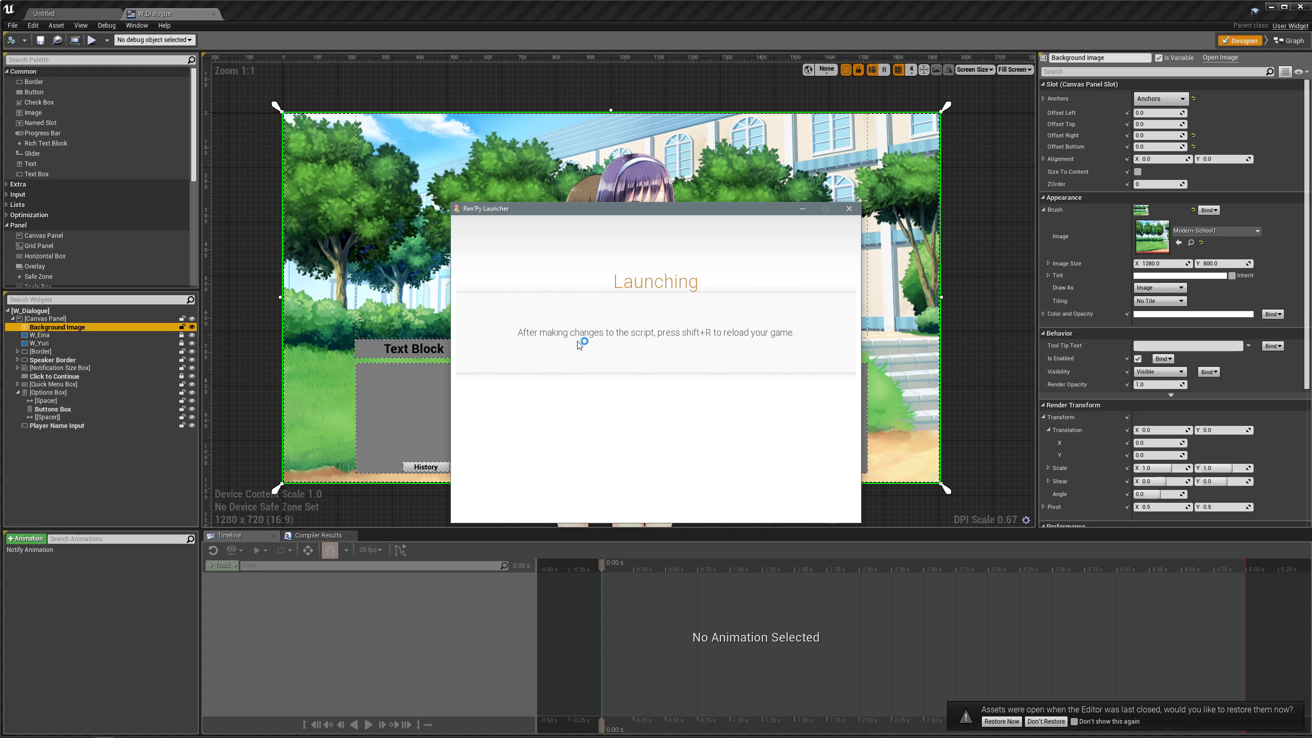
pyautogui.click(393, 321)
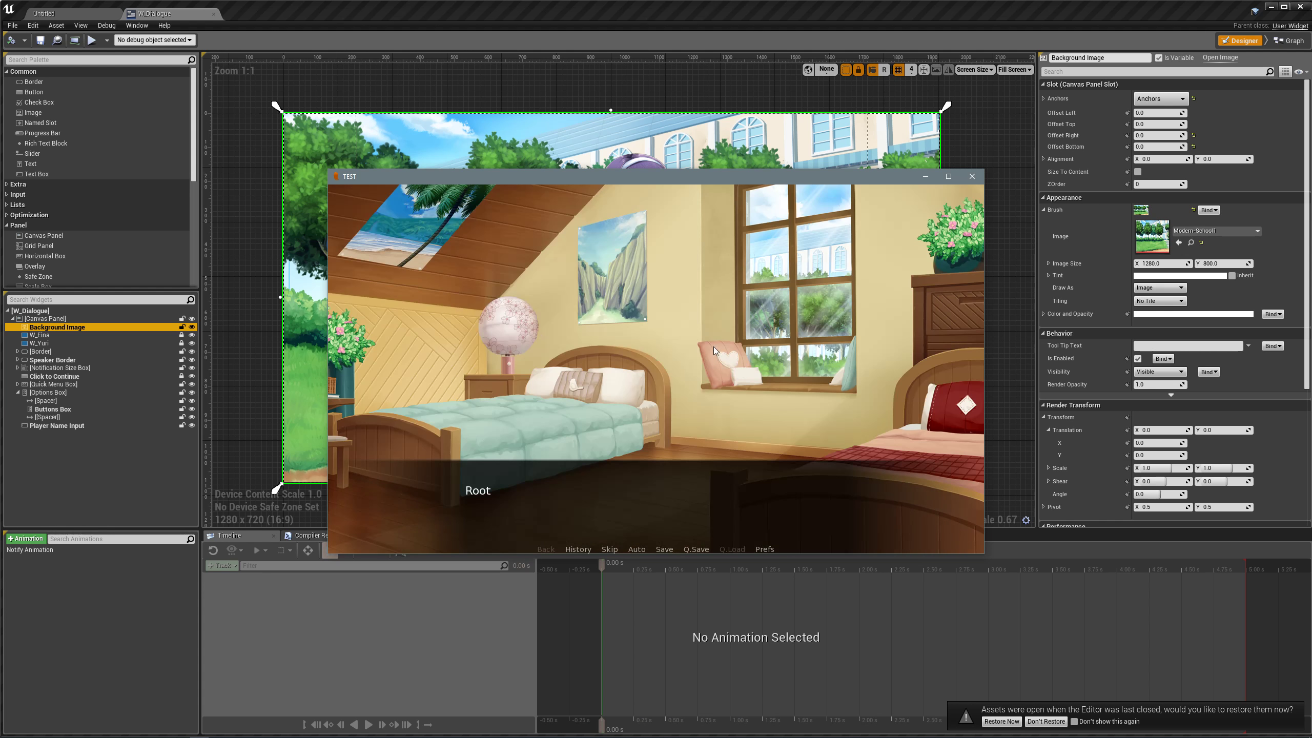
pyautogui.click(683, 443)
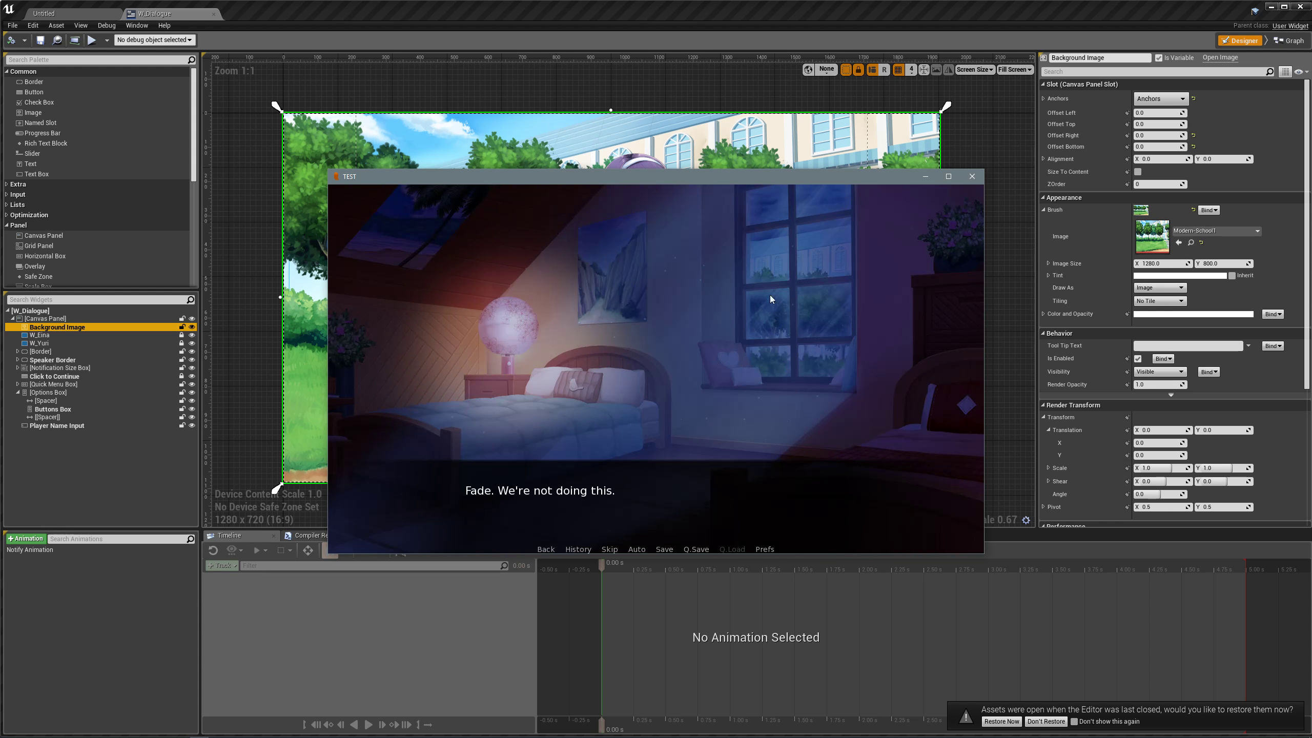
pyautogui.click(643, 387)
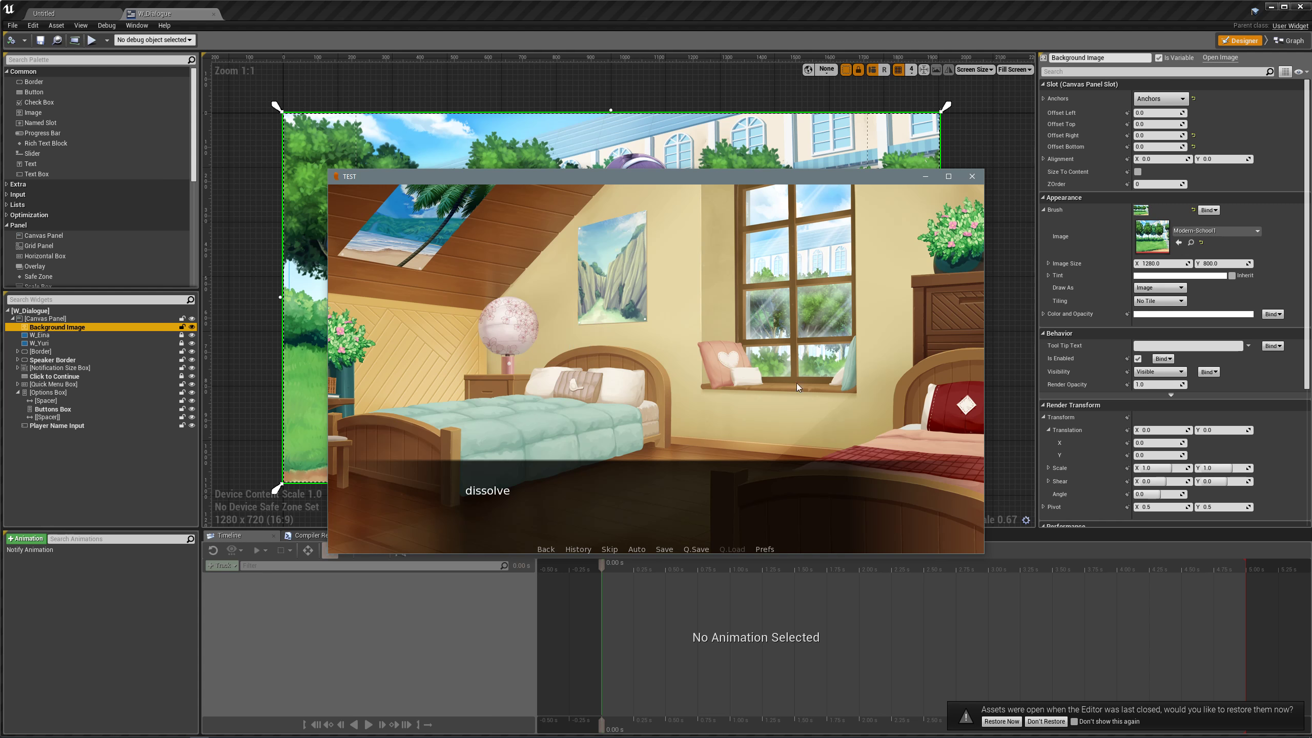
pyautogui.click(792, 361)
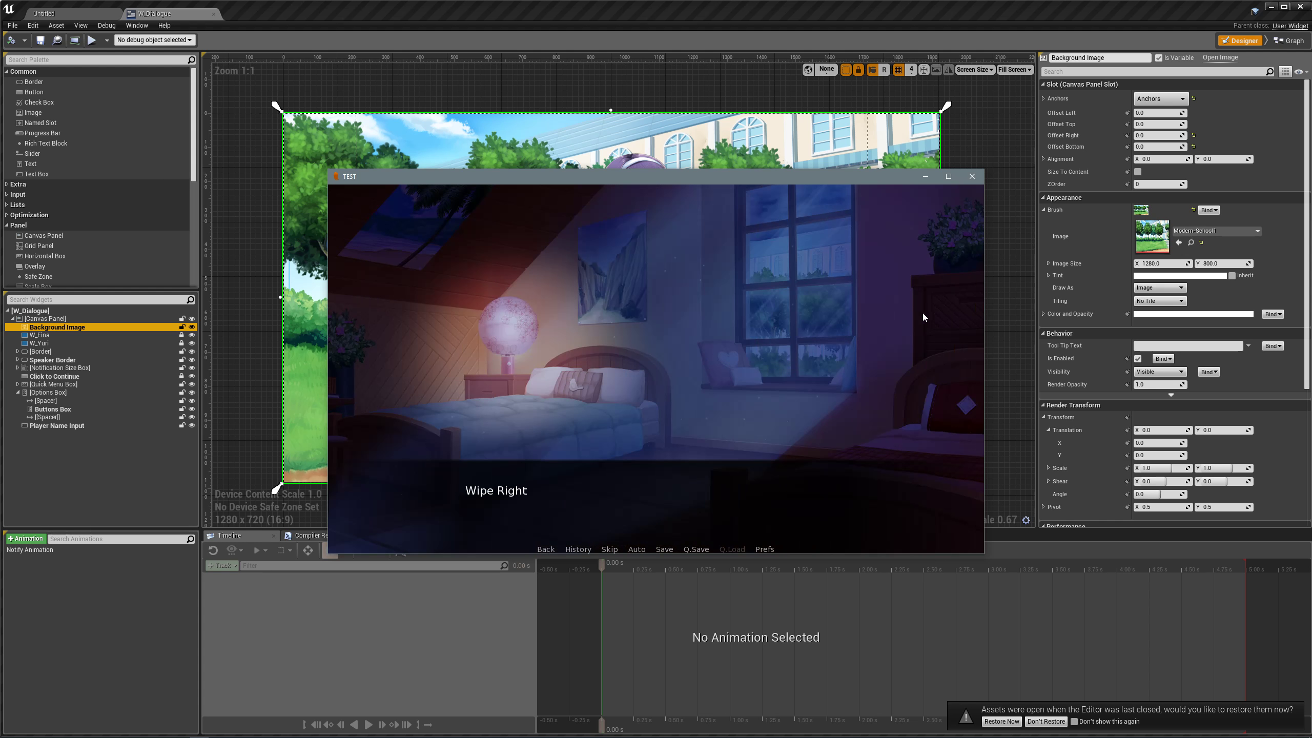
pyautogui.click(624, 269)
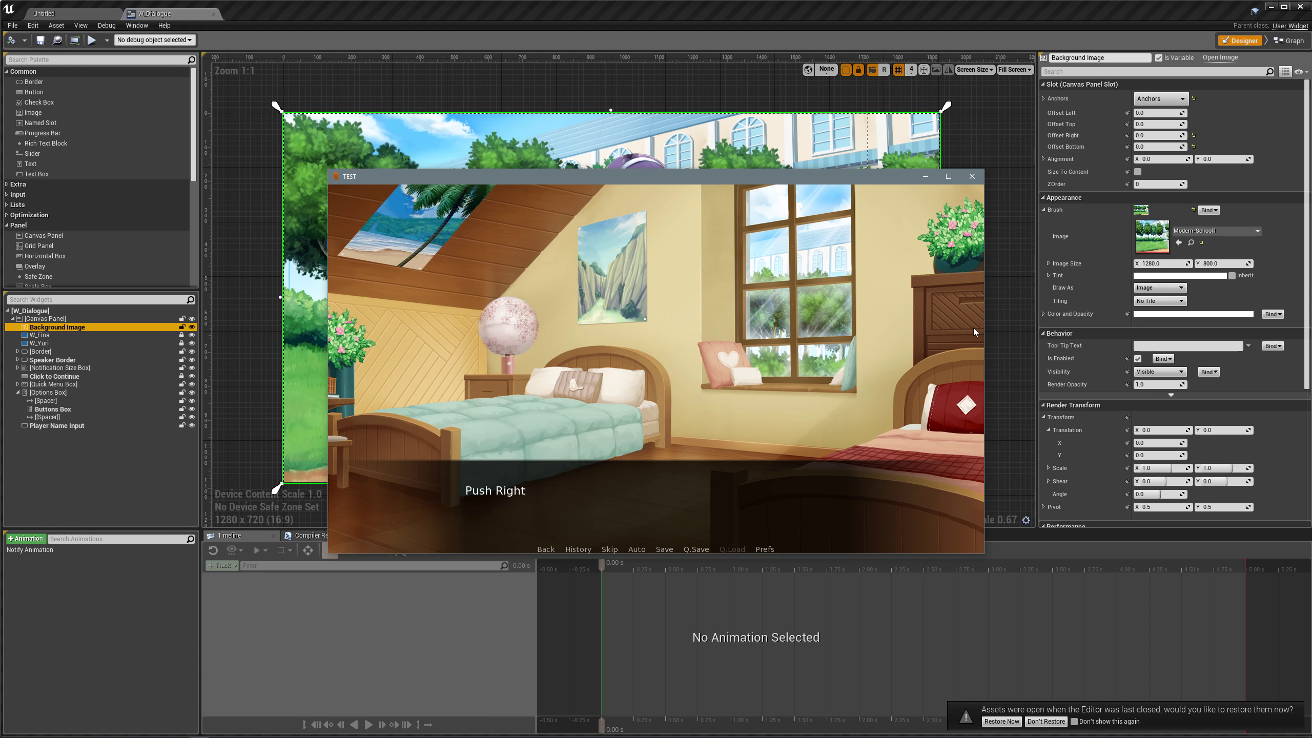
pyautogui.click(792, 326)
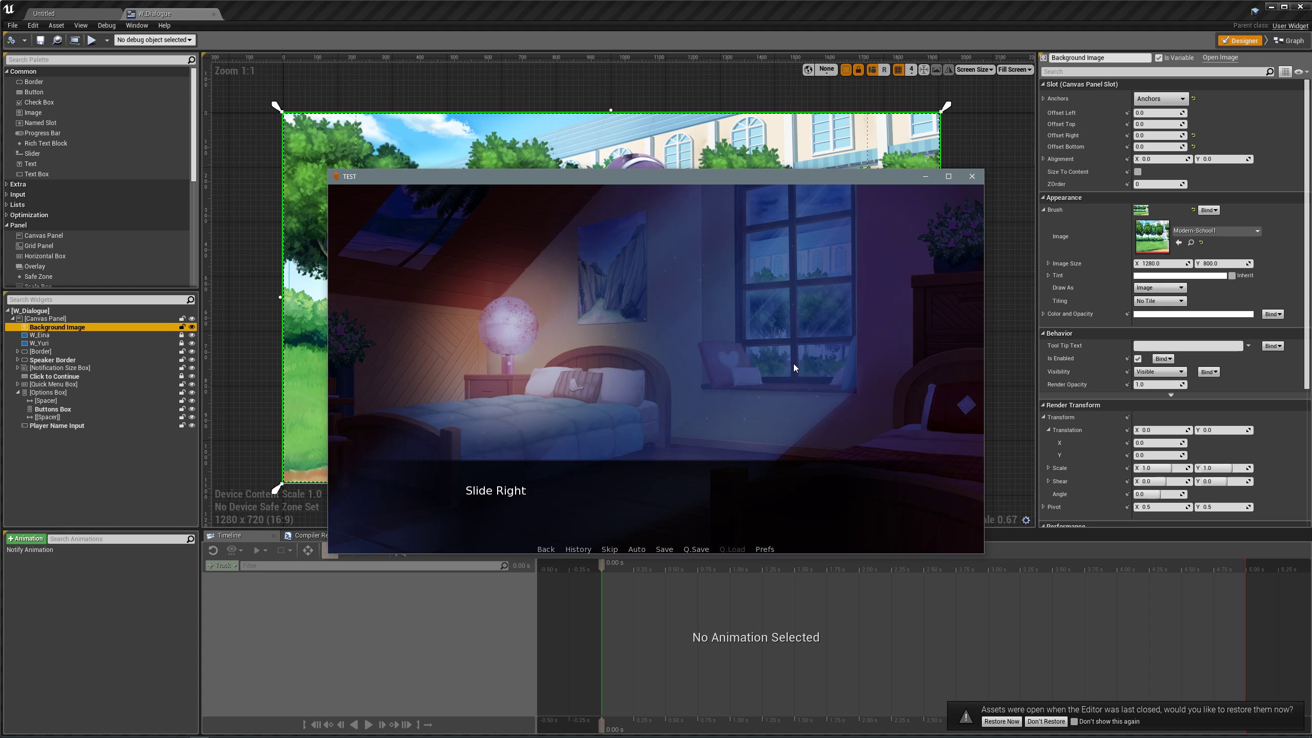
pyautogui.click(595, 427)
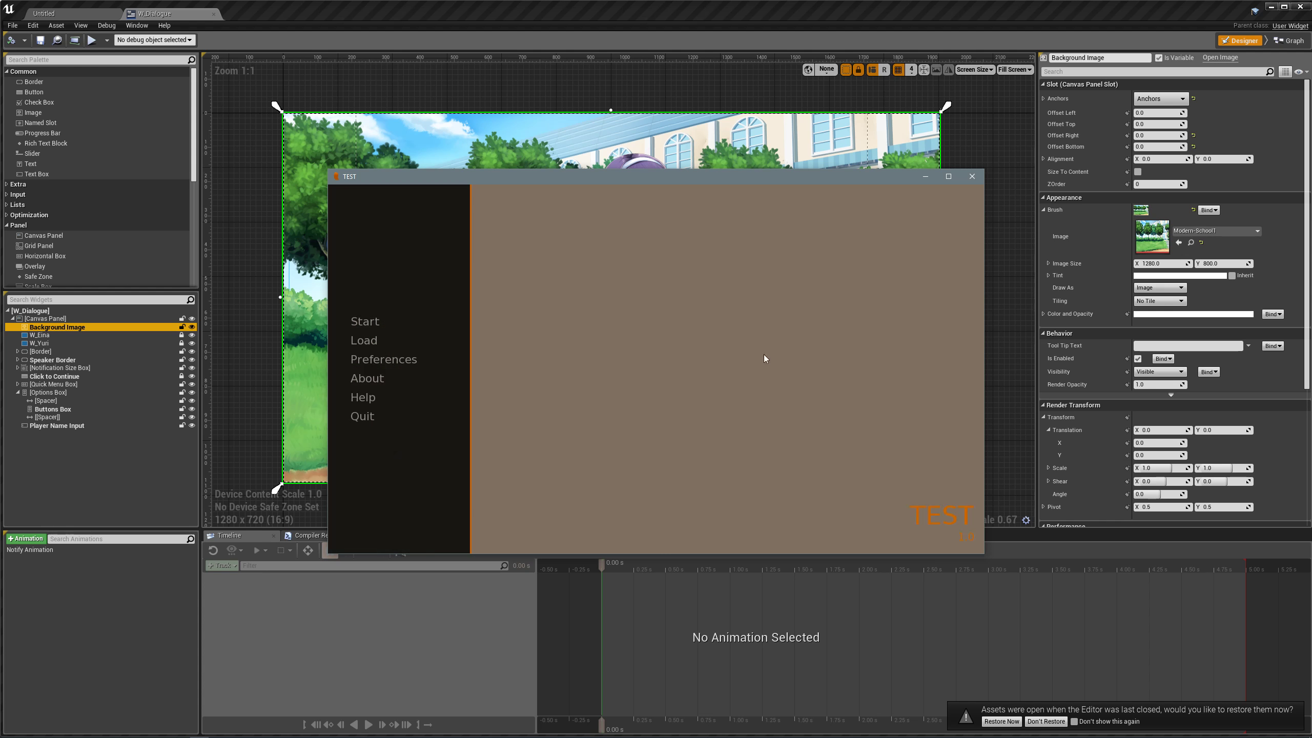
pyautogui.click(971, 177)
pyautogui.click(983, 218)
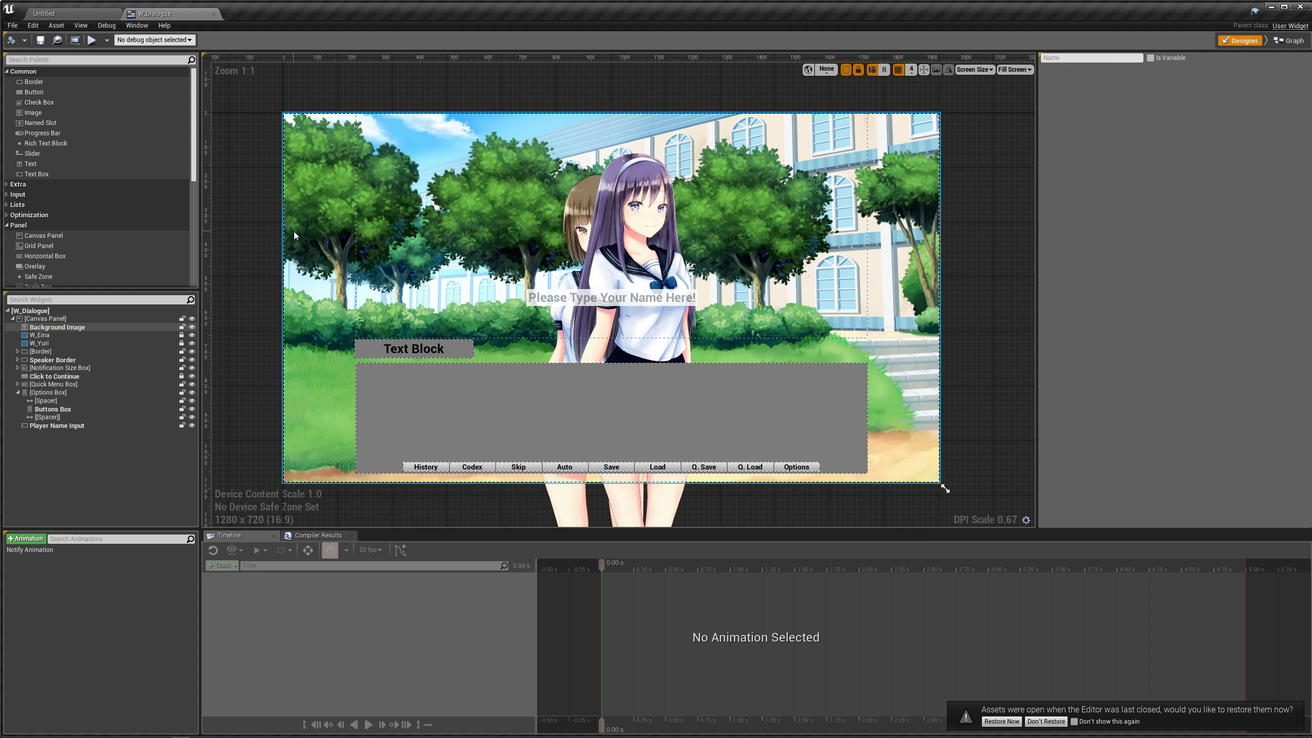
# Add an Image widget anchored to full stretch and showing the Modern-Dormroom2 texture
pyautogui.moveTo(296, 230); pyautogui.dragTo(318, 230, button='right')
pyautogui.moveTo(72, 113); pyautogui.dragTo(72, 338)
pyautogui.click(1160, 99)
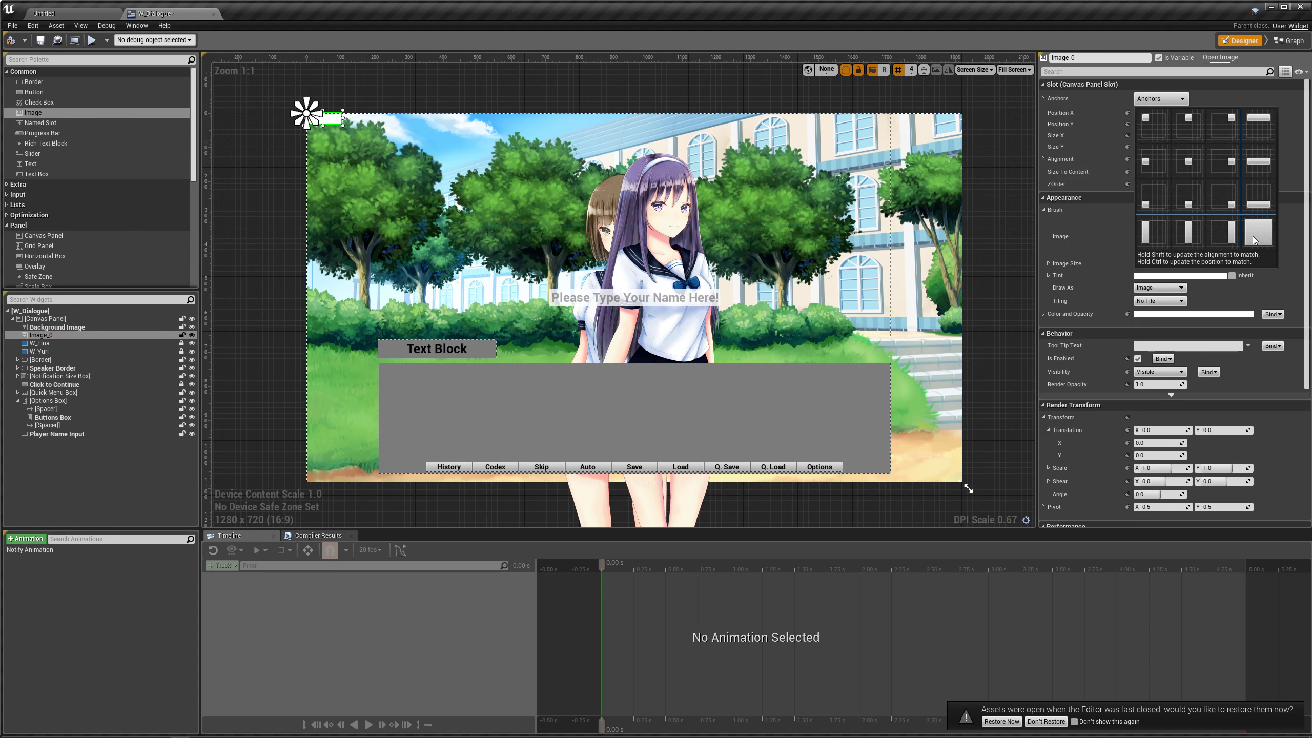
pyautogui.click(1259, 232)
pyautogui.click(1195, 233)
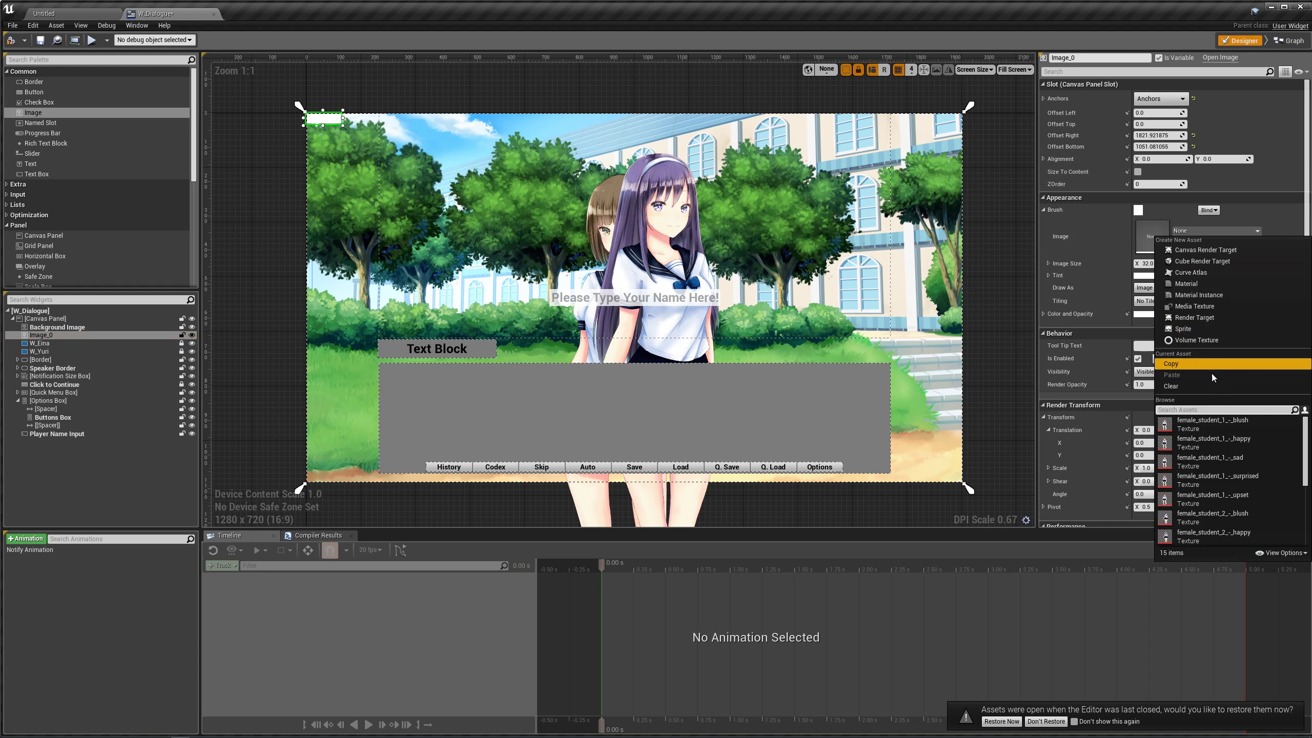
pyautogui.scroll(-5, 1231, 463)
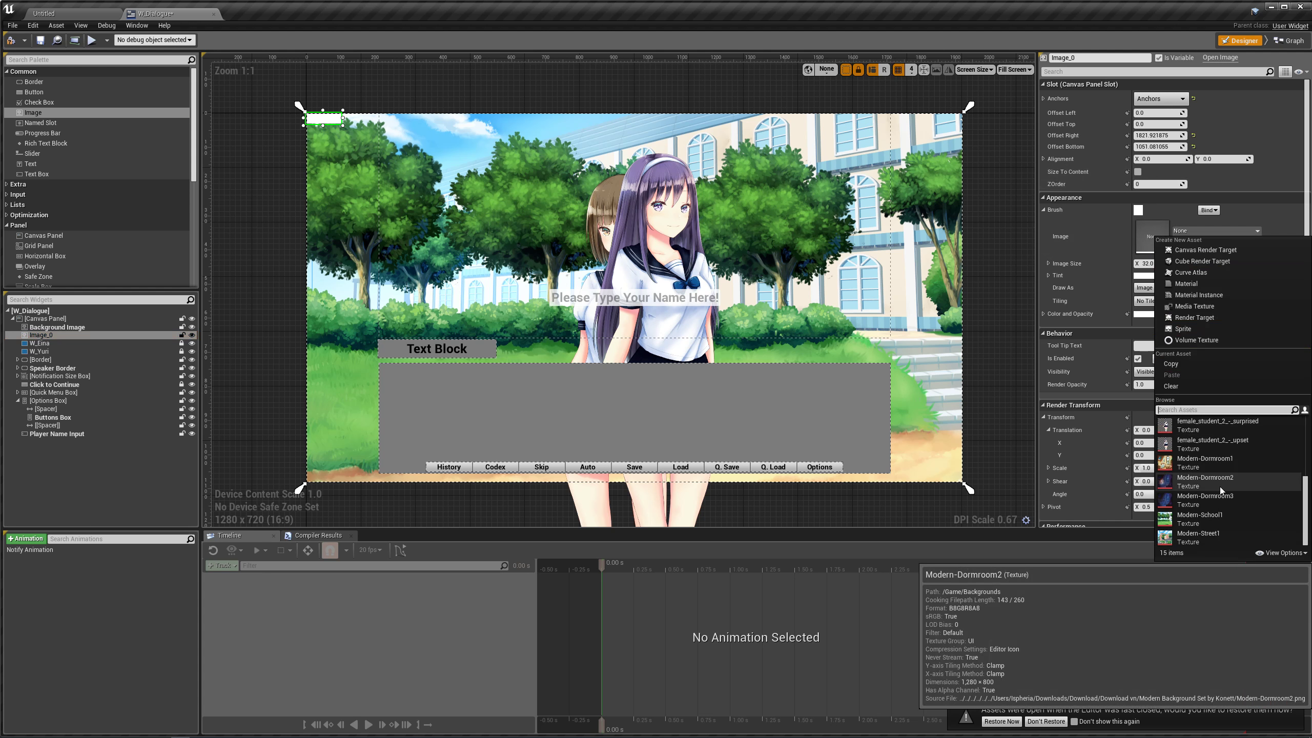
pyautogui.click(1220, 486)
# Set the image's Offset Right and Offset Bottom to 0 so it fills the canvas
pyautogui.click(1180, 135)
pyautogui.write('0')
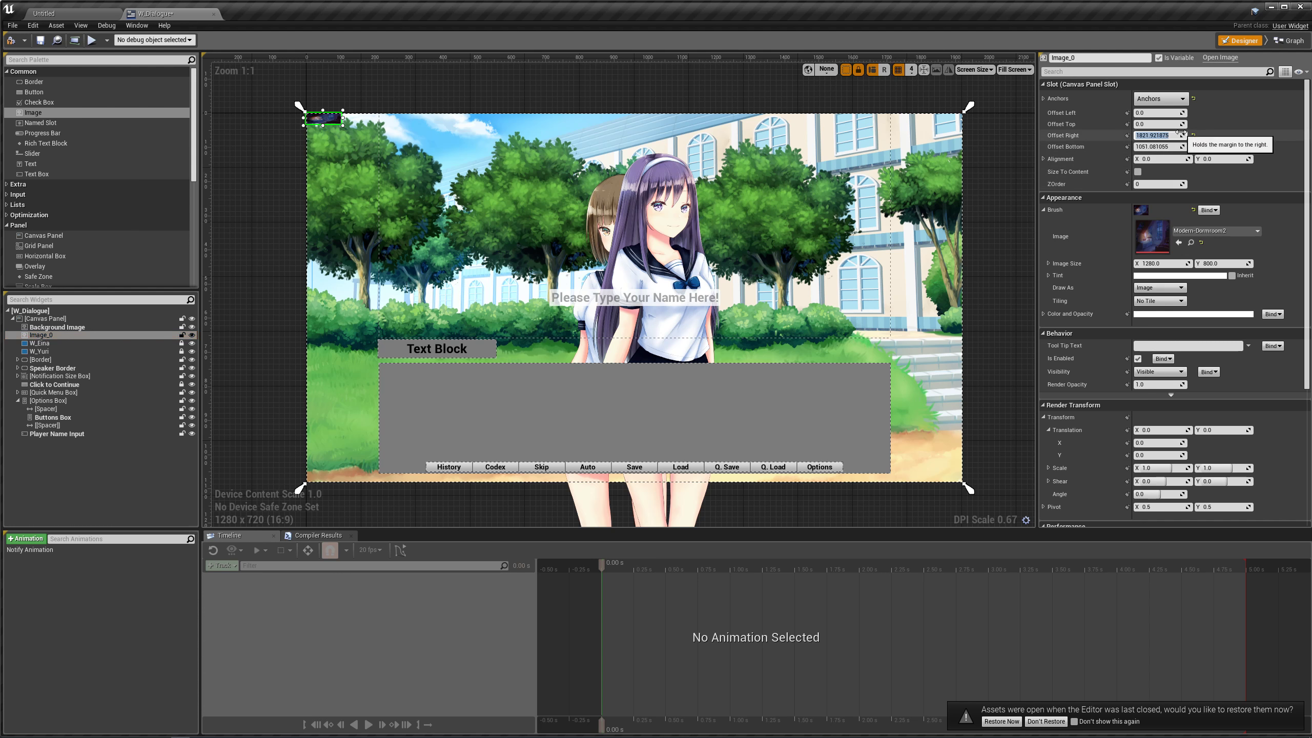
pyautogui.press('Tab')
pyautogui.write('0')
pyautogui.press('Tab')
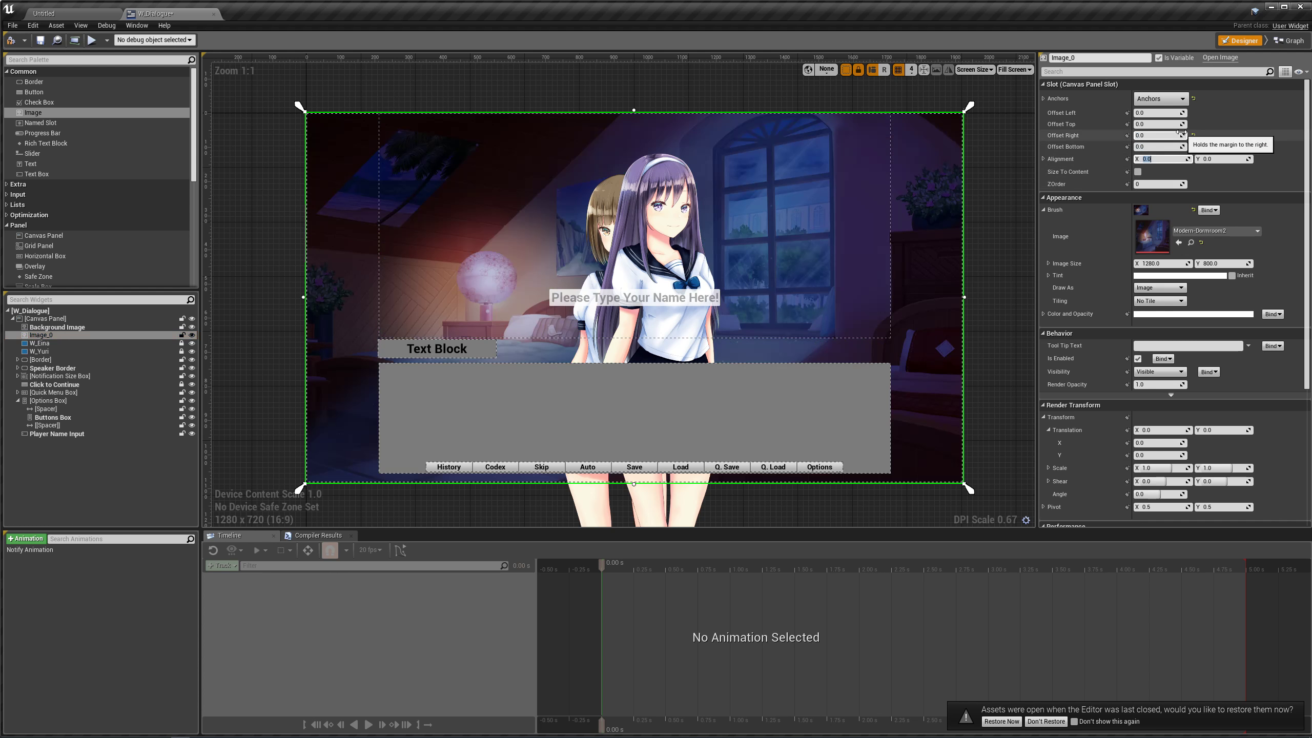
pyautogui.scroll(-3, 976, 308)
pyautogui.scroll(3, 873, 307)
pyautogui.scroll(-2, 873, 307)
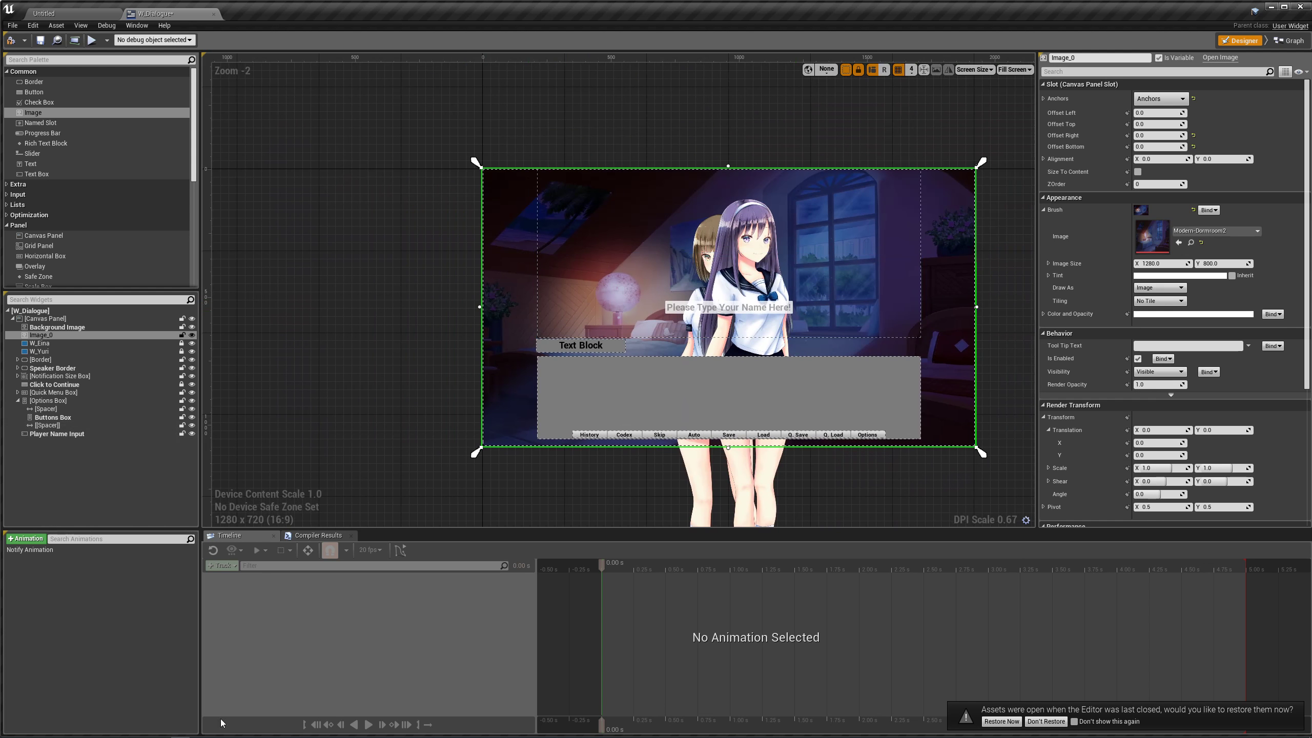
# Slide the bedroom image across the canvas to mimic a slide, then return it to the origin
pyautogui.click(150, 731)
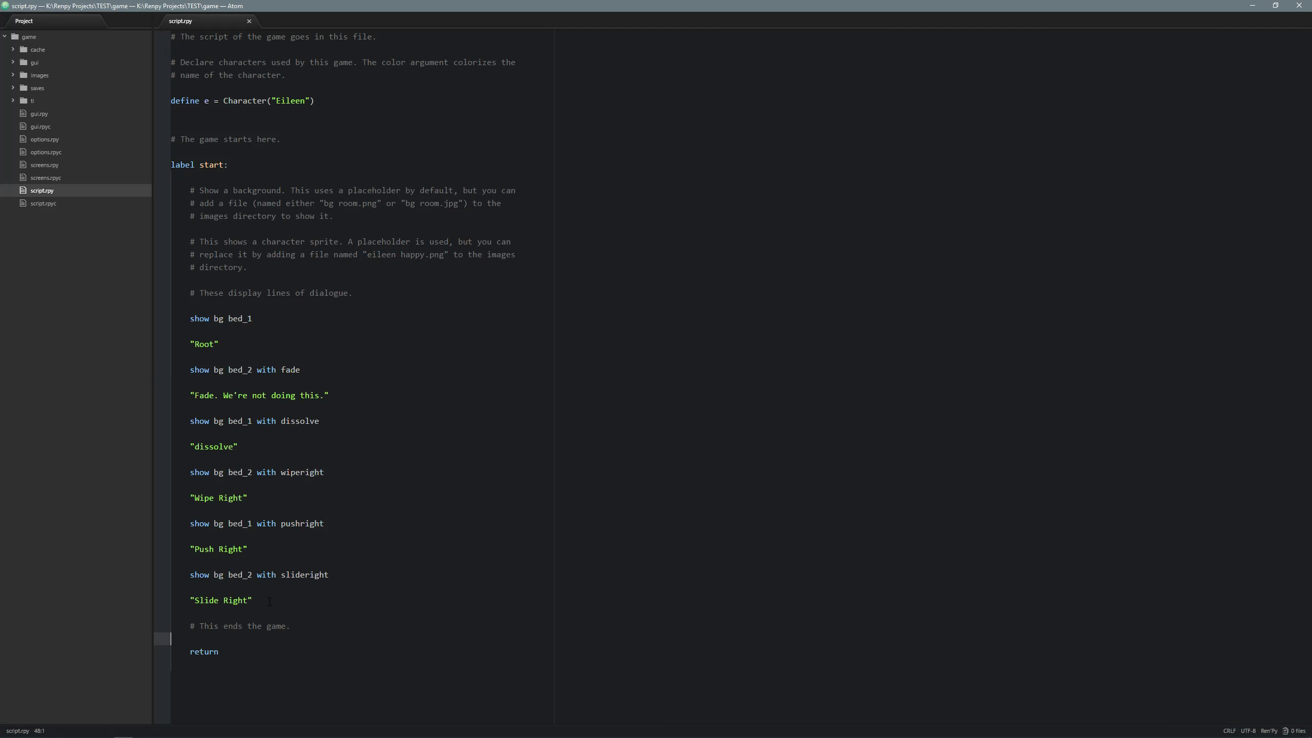
pyautogui.click(171, 731)
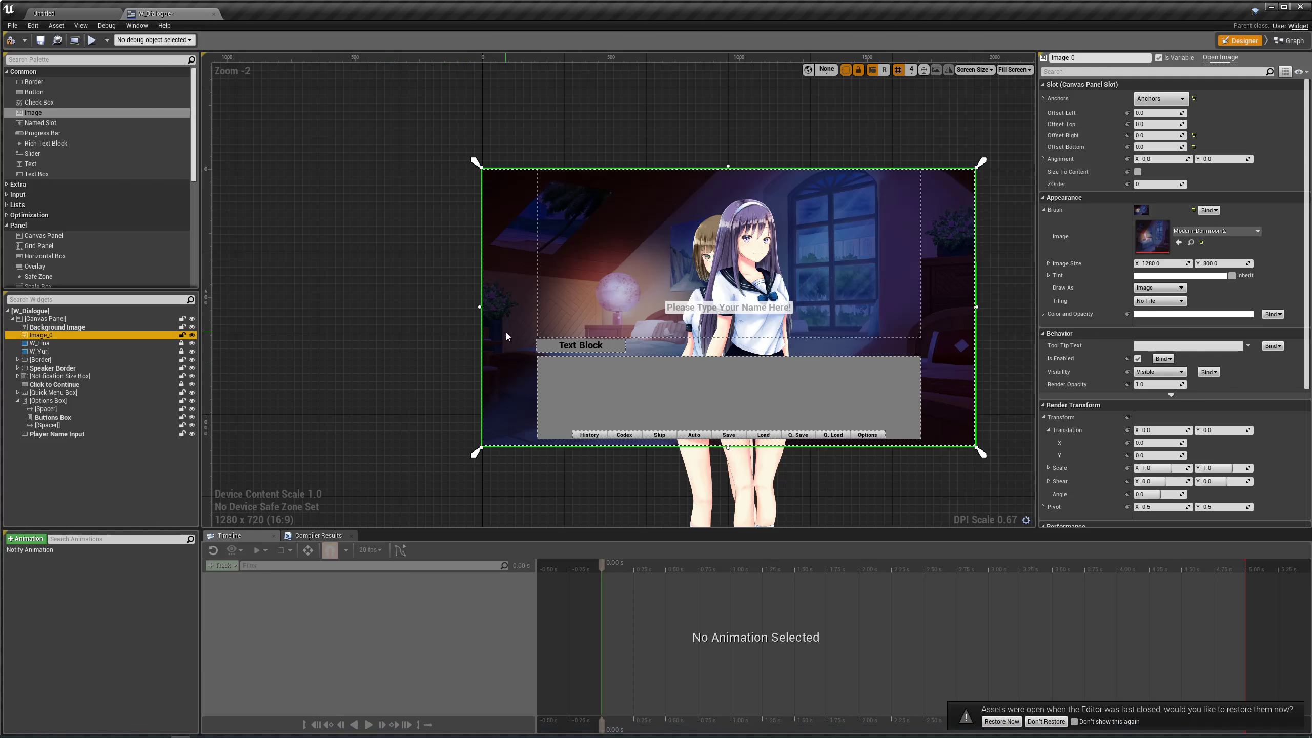
pyautogui.moveTo(512, 332); pyautogui.dragTo(331, 322)
pyautogui.moveTo(414, 322); pyautogui.dragTo(653, 322, button='right')
pyautogui.moveTo(653, 322); pyautogui.dragTo(872, 336)
pyautogui.moveTo(871, 337); pyautogui.dragTo(763, 296, button='right')
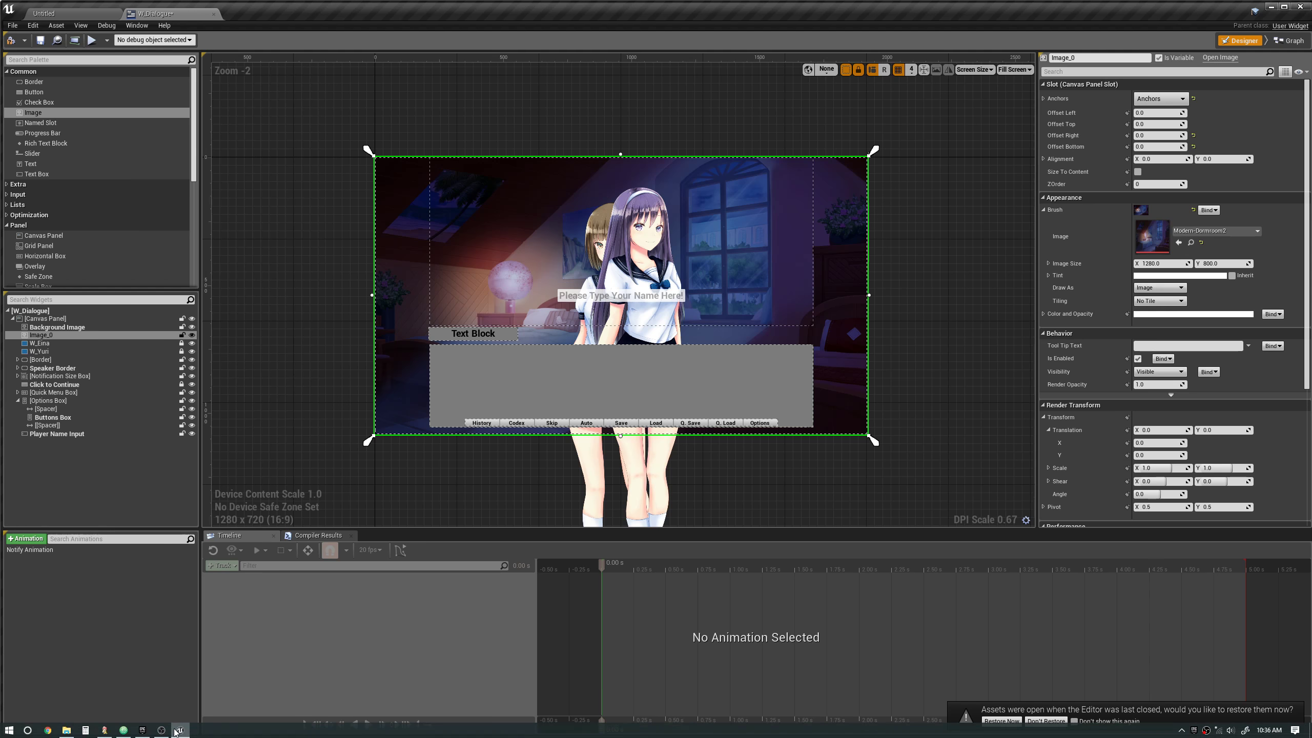
pyautogui.click(129, 729)
# Find the wiperight line in script.rpy and relaunch TEST to watch fade, dissolve and Wipe Right
pyautogui.click(256, 504)
pyautogui.click(256, 511)
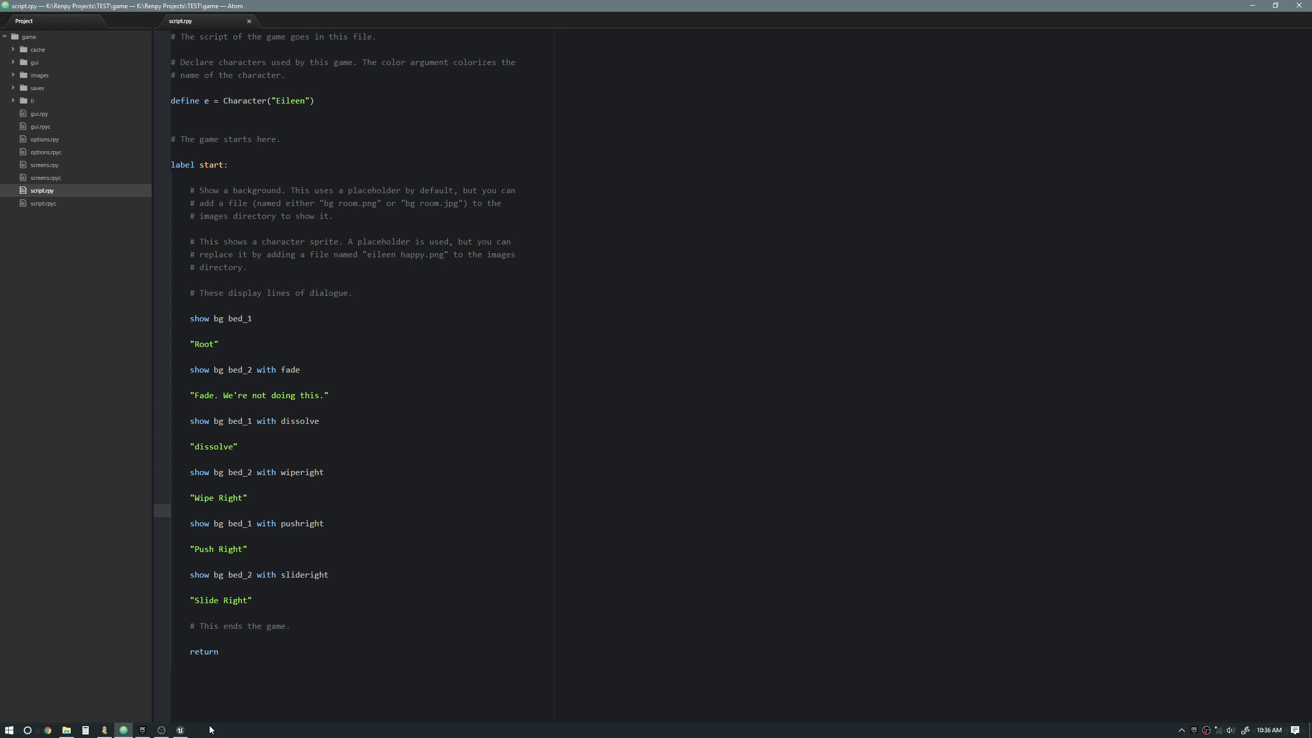
pyautogui.click(109, 731)
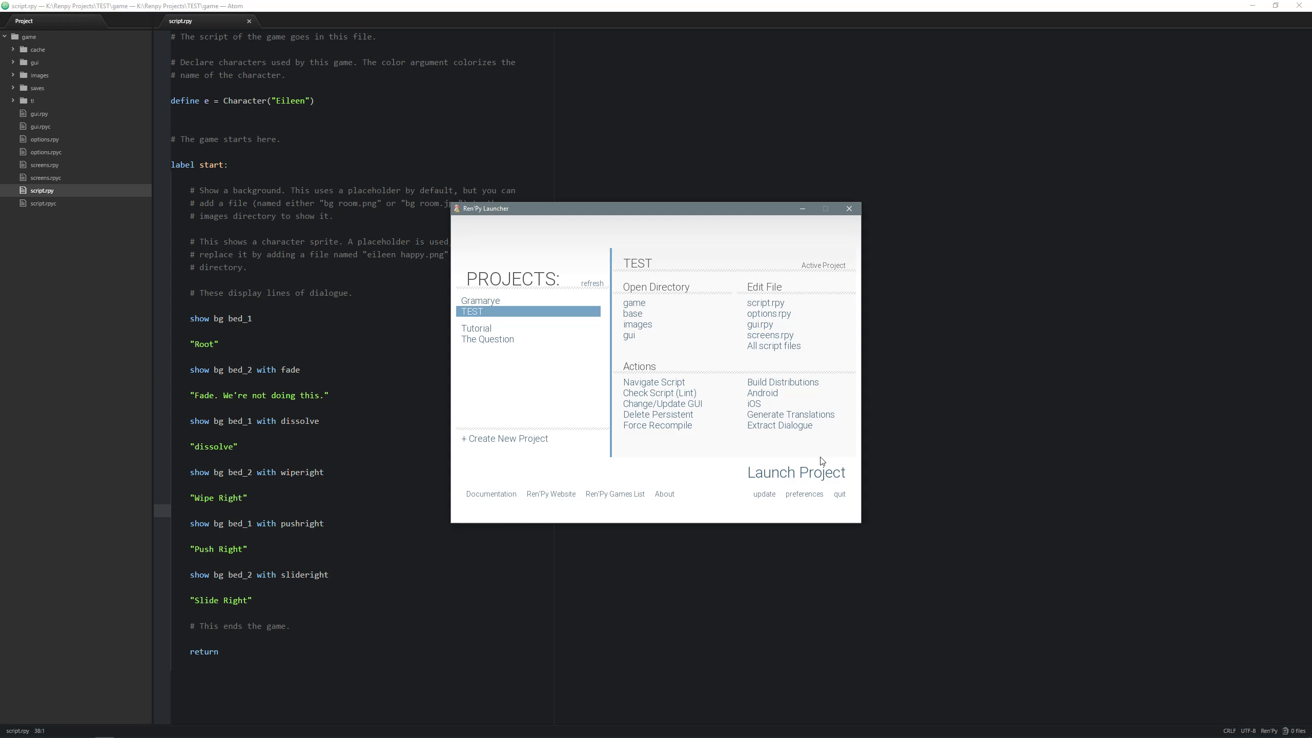
pyautogui.click(723, 471)
pyautogui.click(367, 321)
pyautogui.click(740, 404)
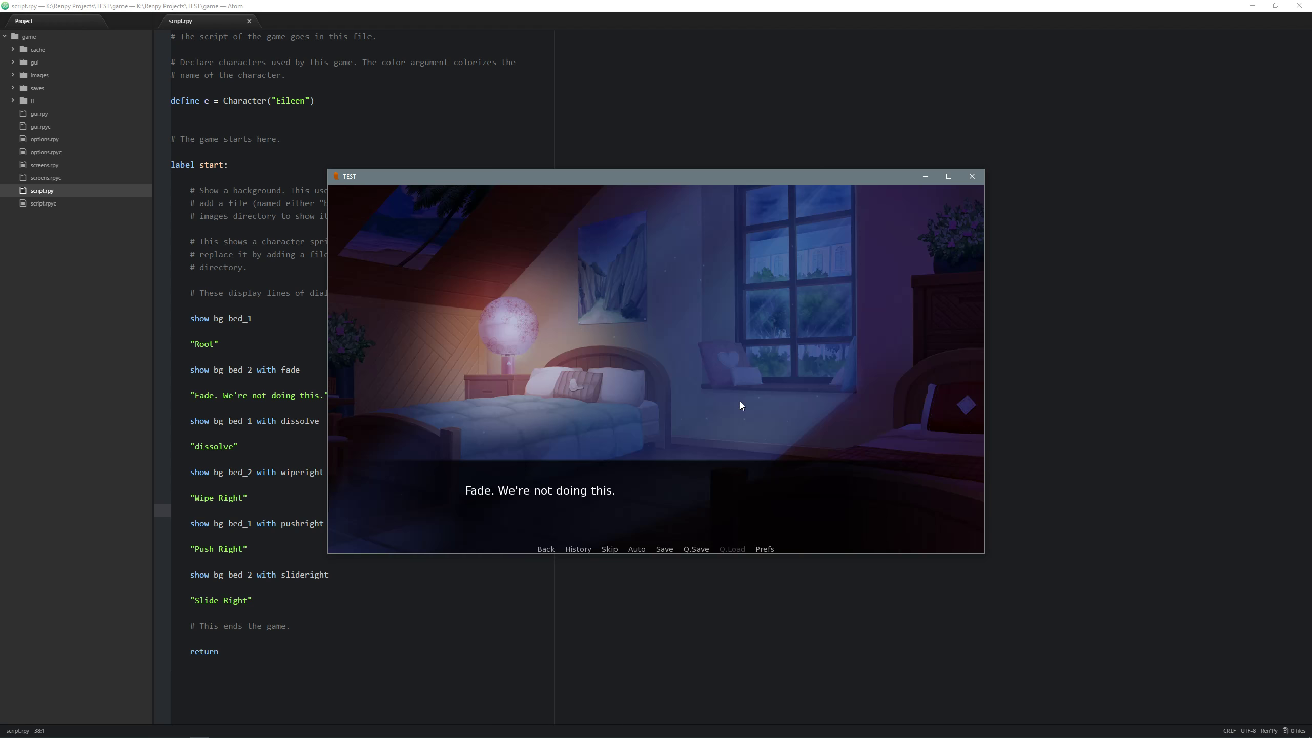
pyautogui.click(741, 403)
pyautogui.click(719, 383)
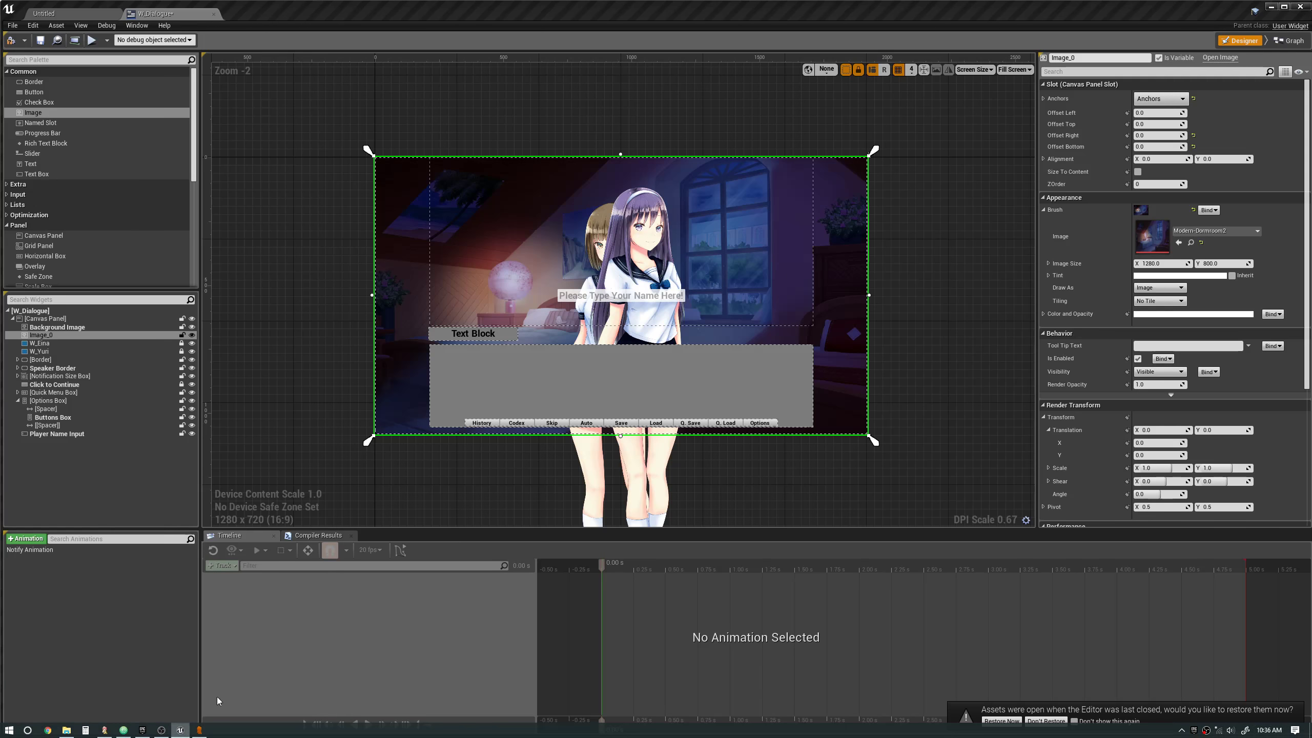
# Delete the bedroom Image widget from the canvas
pyautogui.scroll(2, 372, 299)
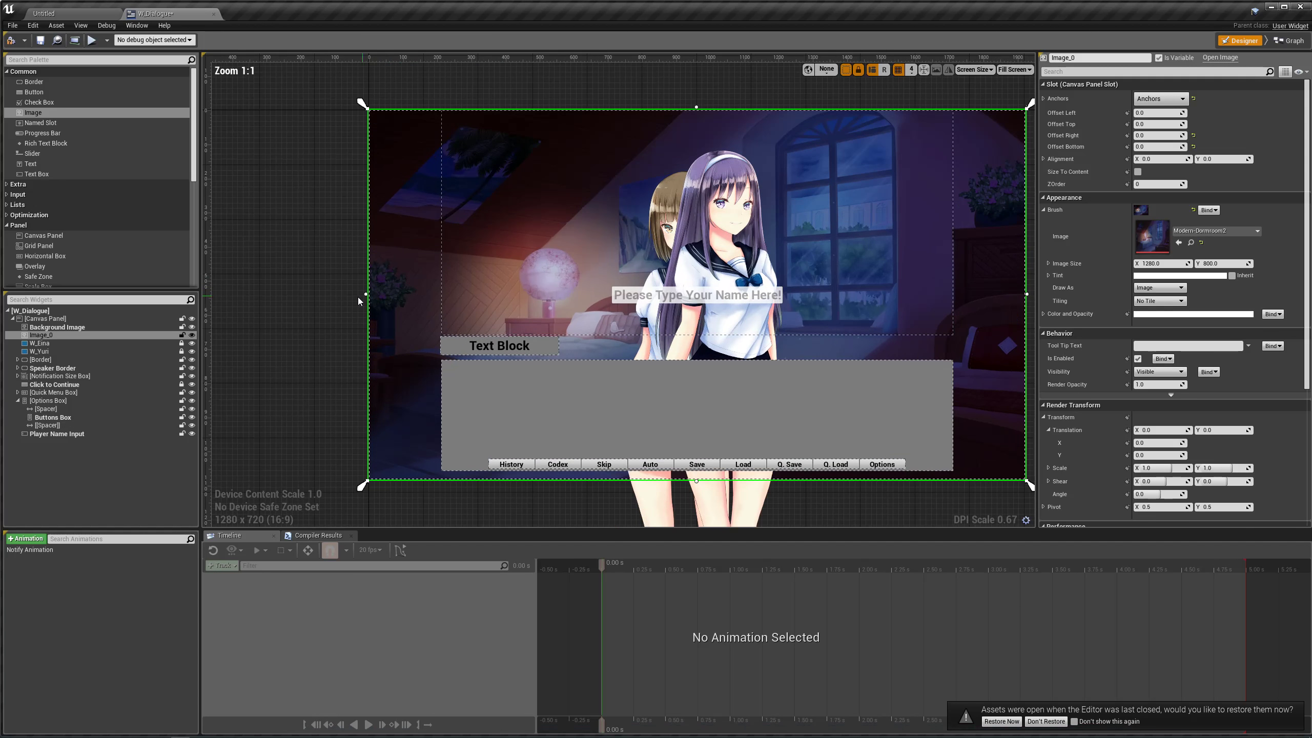
pyautogui.moveTo(366, 293); pyautogui.dragTo(410, 292)
pyautogui.press('Delete')
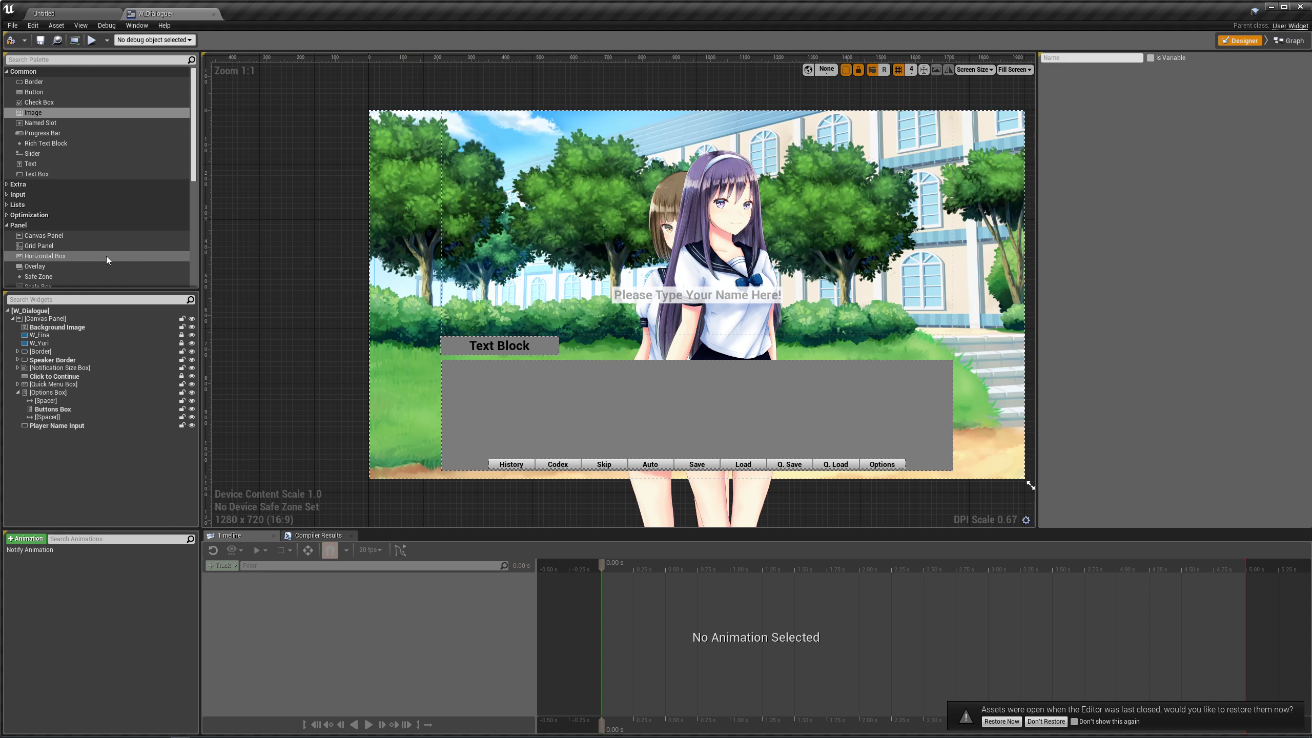
# Add a Progress Bar under the Canvas Panel in the Hierarchy
pyautogui.click(52, 153)
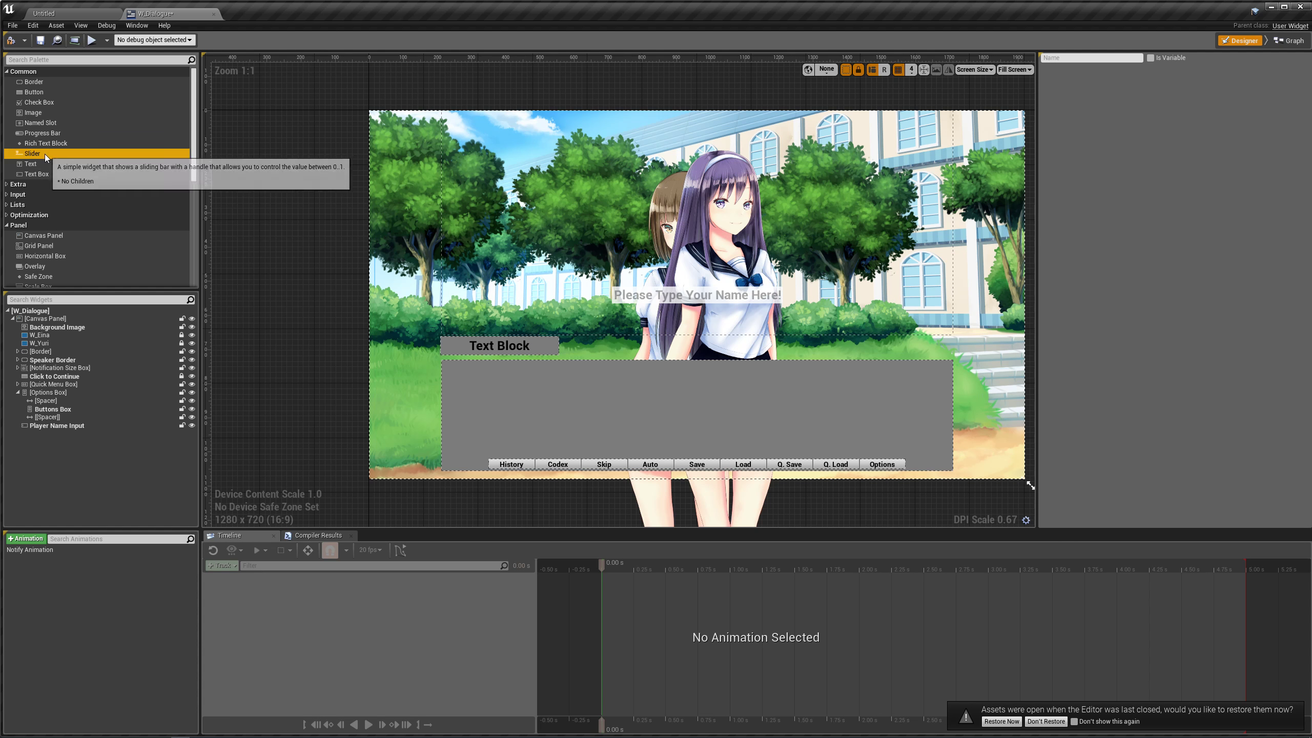
pyautogui.click(45, 133)
pyautogui.moveTo(46, 136); pyautogui.dragTo(56, 335)
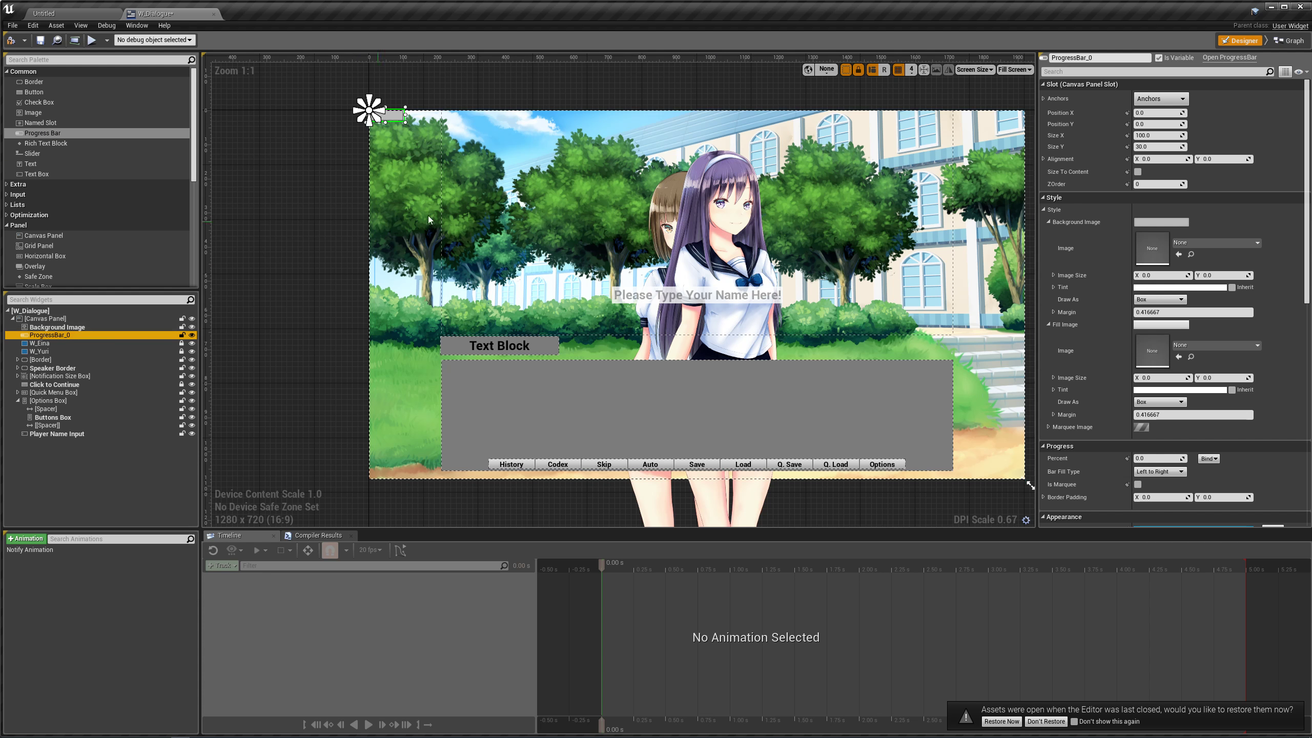
pyautogui.moveTo(851, 178); pyautogui.dragTo(770, 165, button='right')
# Anchor the progress bar to full stretch with Offset Right and Offset Bottom set to 0
pyautogui.click(1161, 99)
pyautogui.click(1259, 233)
pyautogui.click(1147, 135)
pyautogui.write('0')
pyautogui.press('Tab')
pyautogui.write('0')
pyautogui.press('Return')
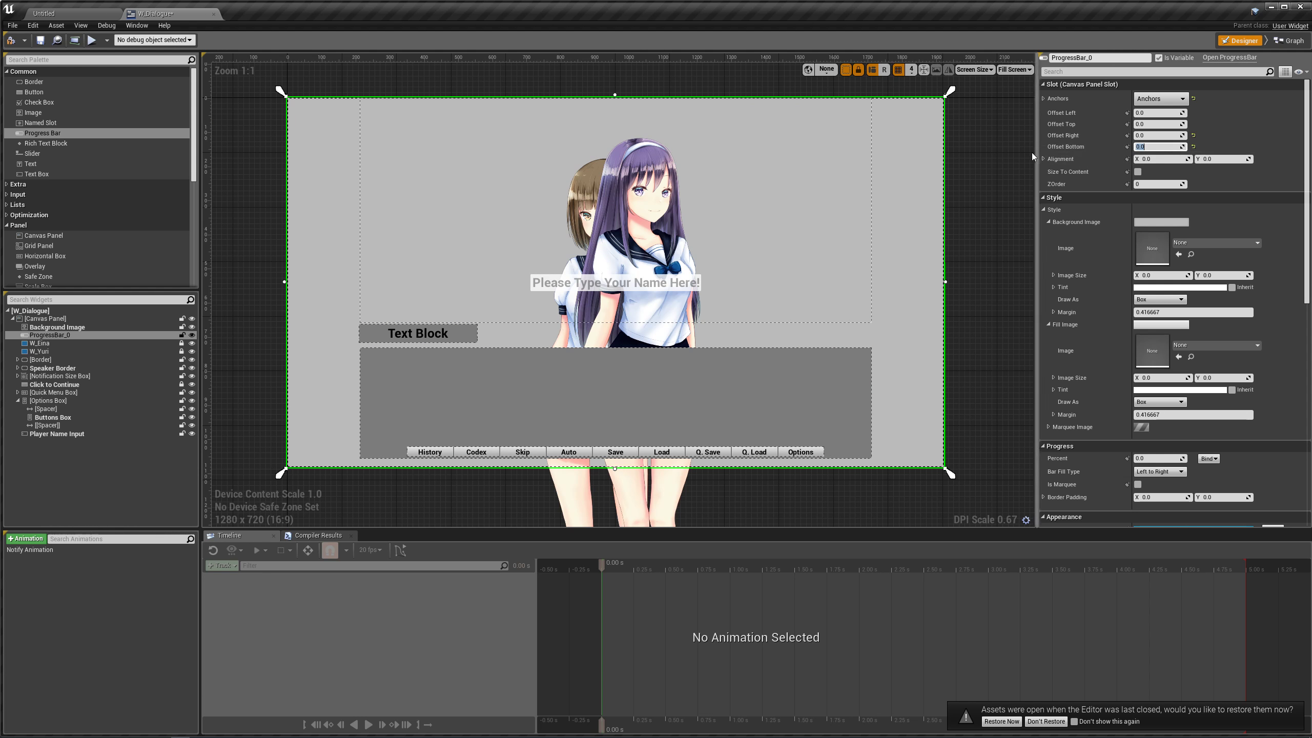
# Rename ProgressBar_0 to 'Animation Progress Bar'
pyautogui.click(1114, 58)
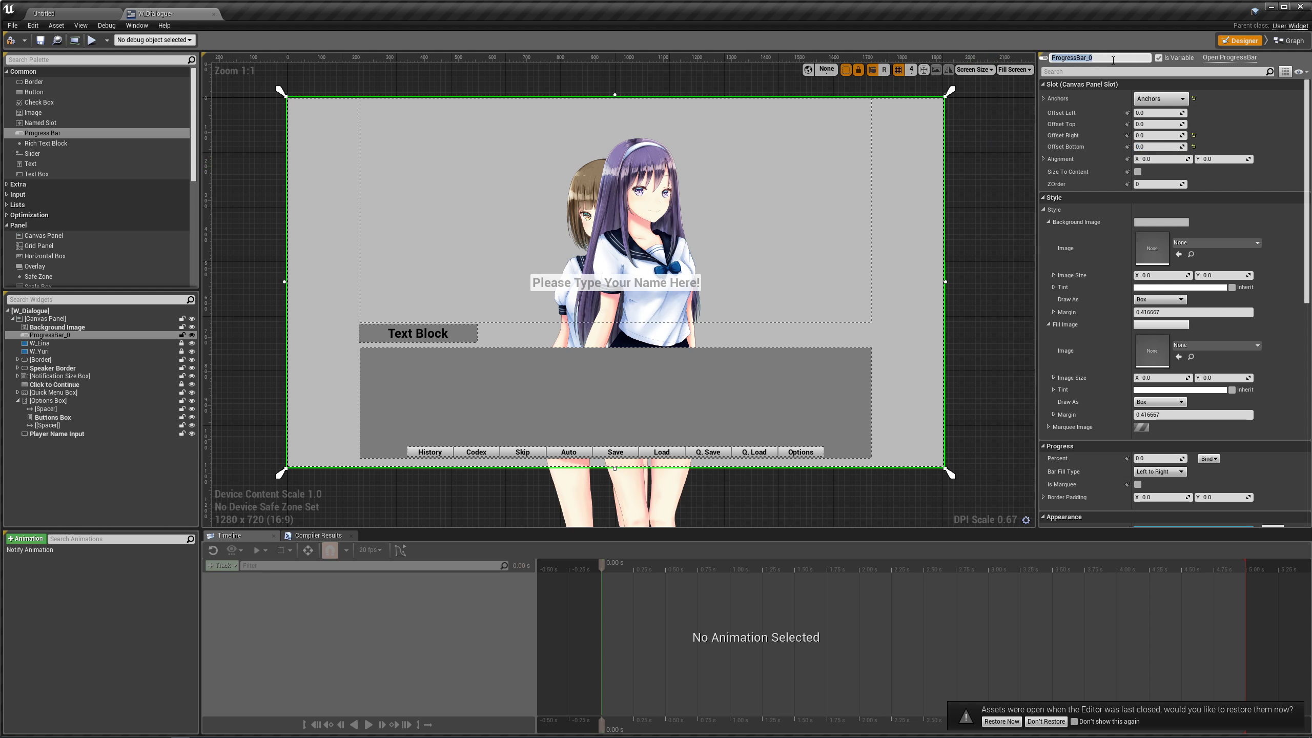
pyautogui.write('Animation')
pyautogui.press('Return')
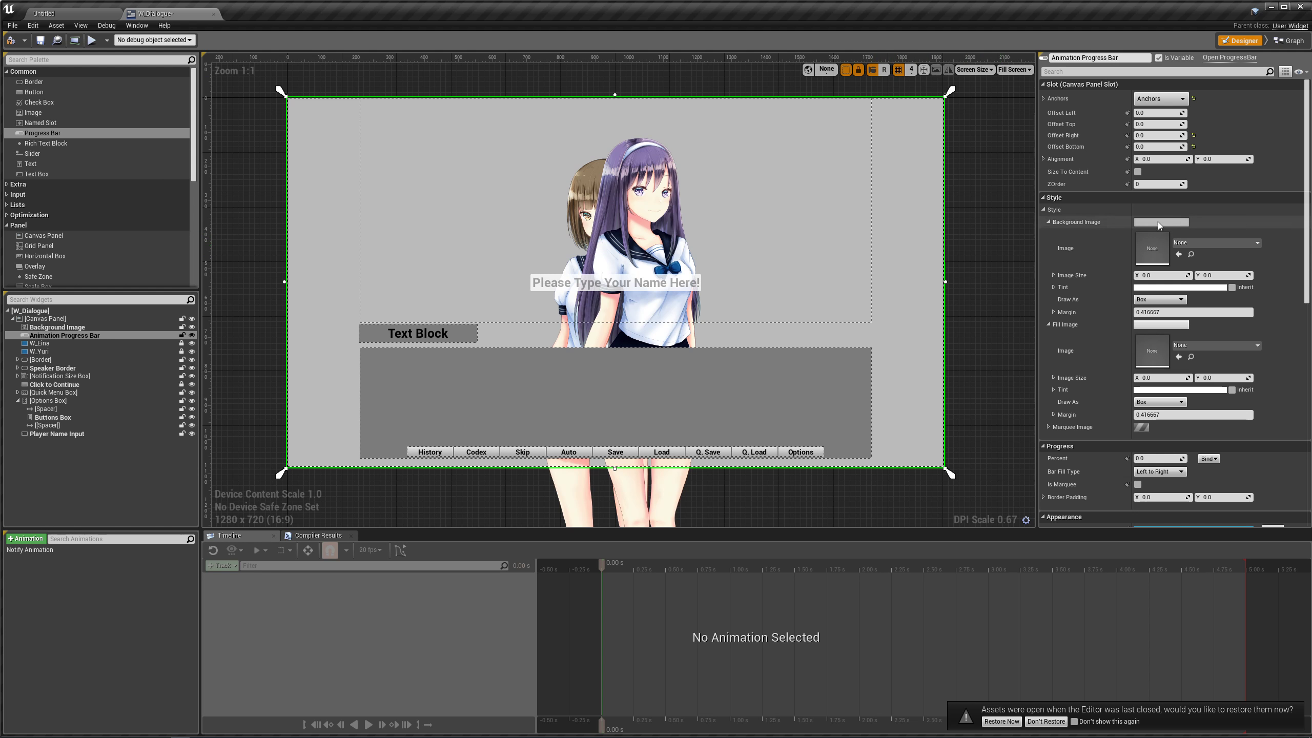
# Use Modern-Dormroom1 as Background Image and Modern-Dormroom2 as Fill Image, then scrub Percent to about 0.23
pyautogui.click(1199, 243)
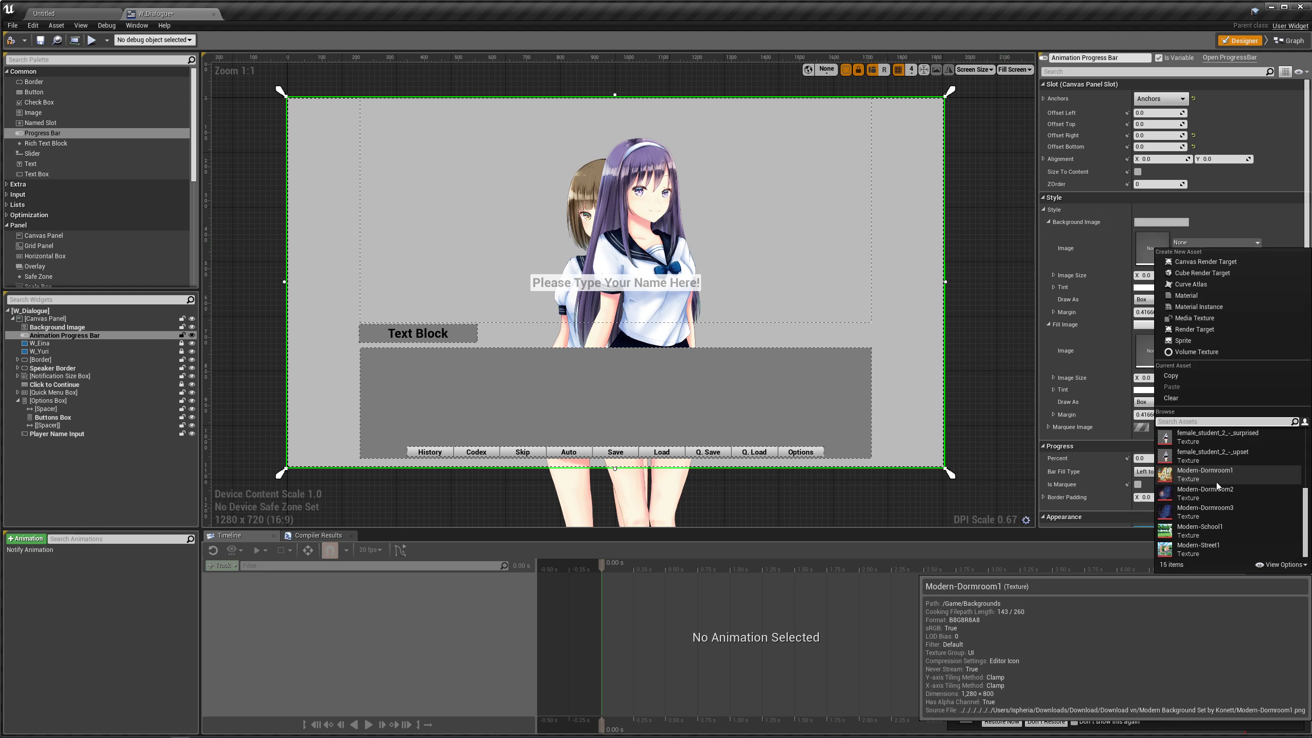
pyautogui.click(1216, 480)
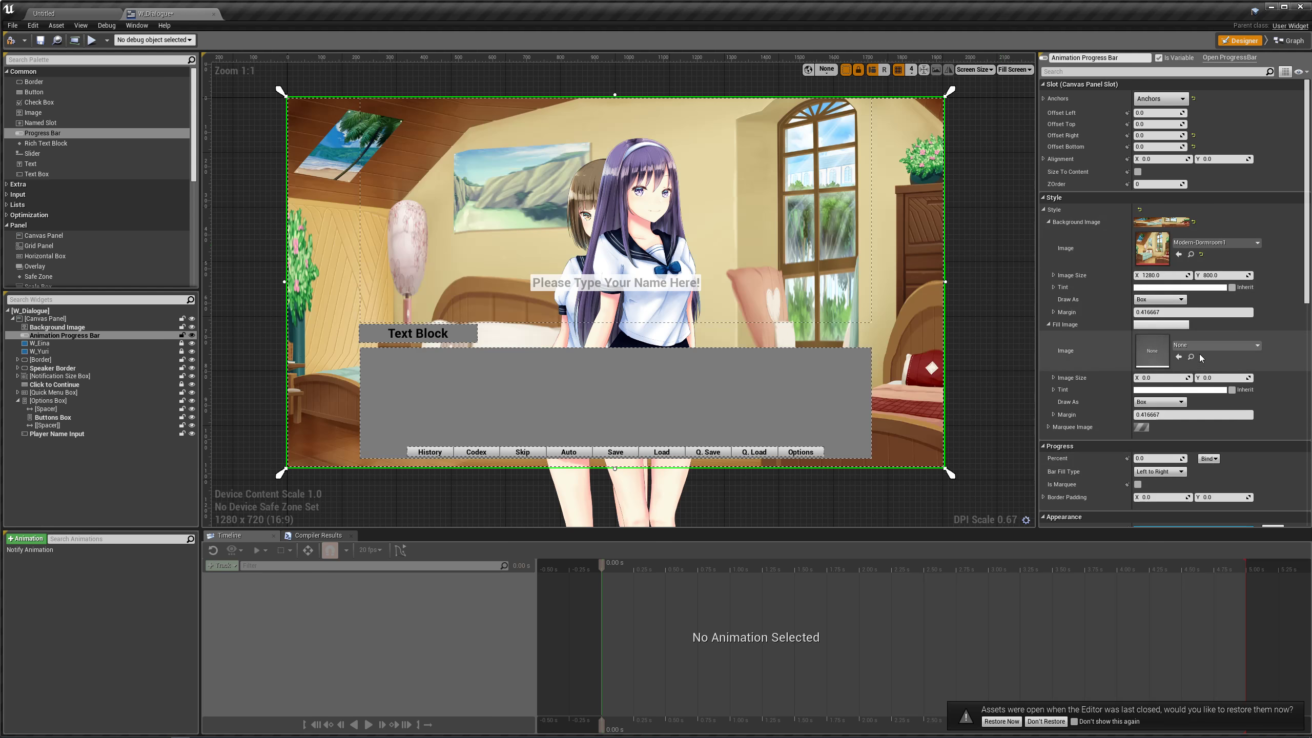
pyautogui.click(1215, 346)
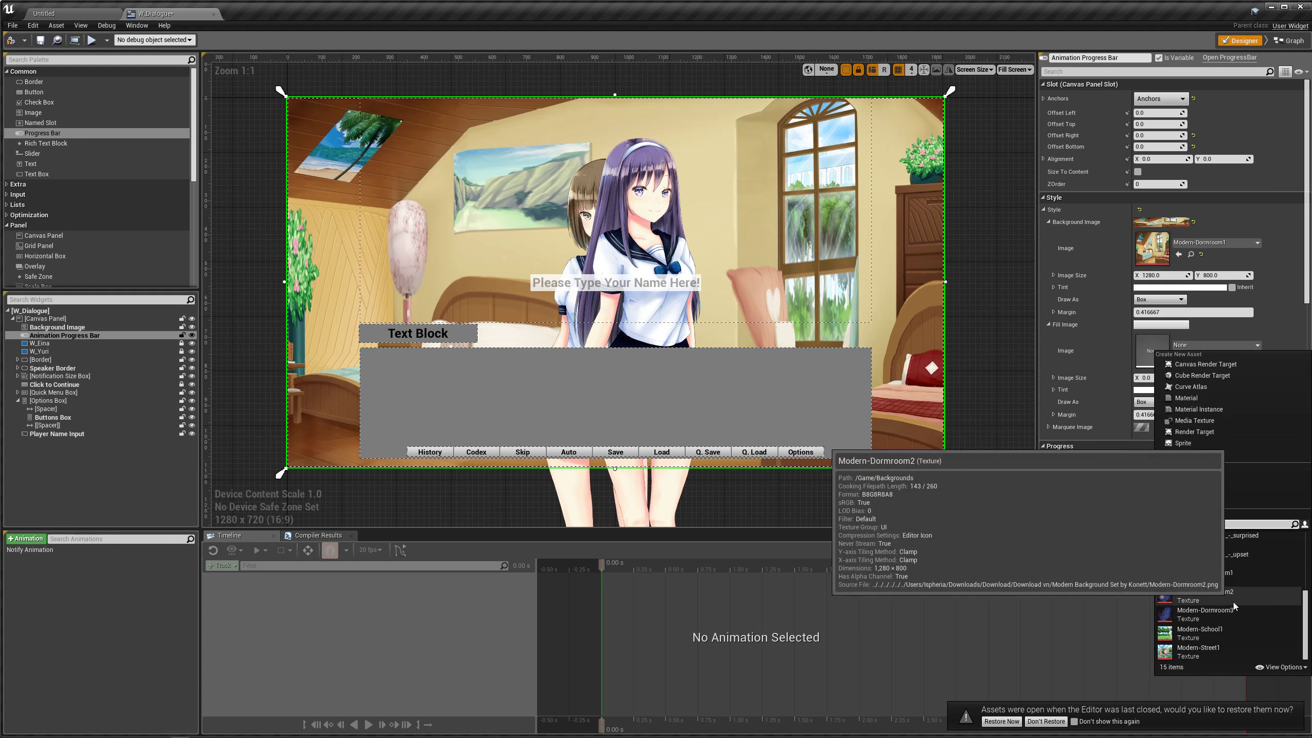
pyautogui.click(1234, 601)
pyautogui.scroll(-3, 1123, 425)
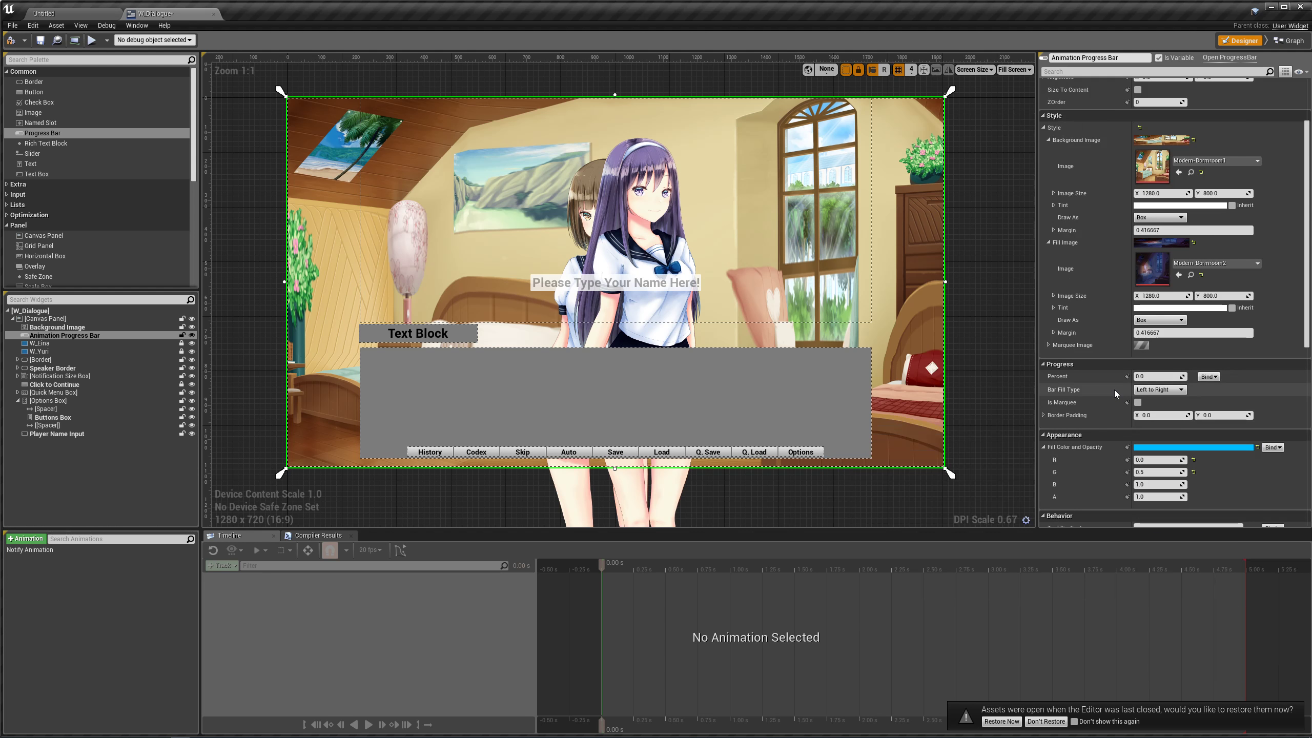
pyautogui.moveTo(1160, 376)
pyautogui.mouseDown()
pyautogui.moveTo(1211, 376)
pyautogui.moveTo(1137, 376)
pyautogui.mouseUp()
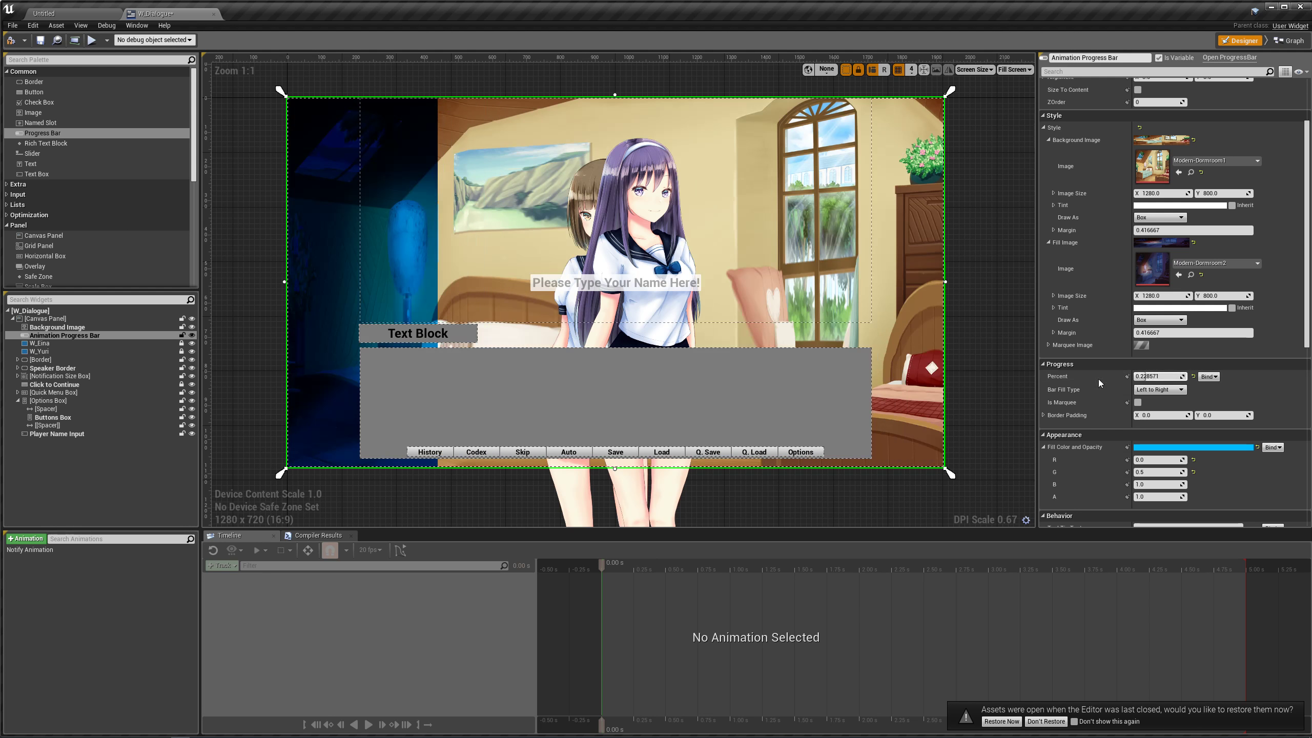
# After checking the Ren'Py script and game, set Draw As to Image for the background and fill images
pyautogui.click(124, 731)
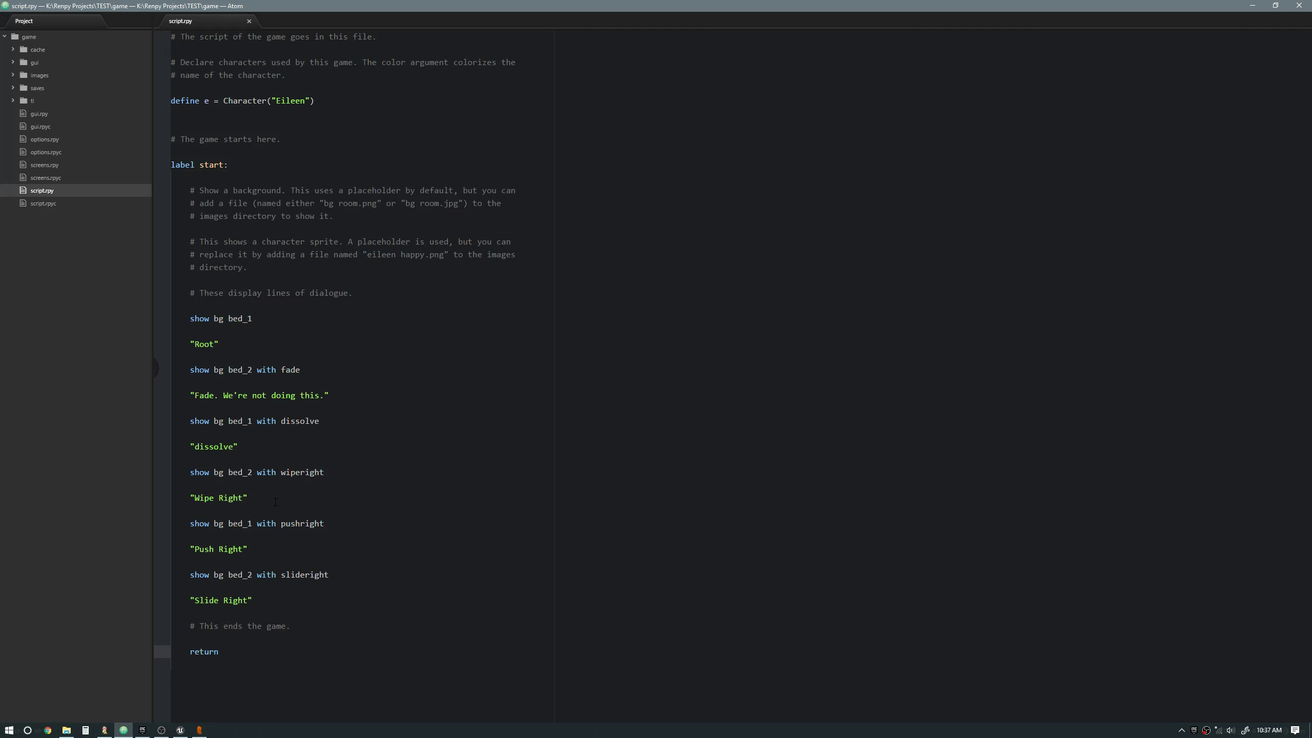
pyautogui.click(200, 730)
pyautogui.click(161, 730)
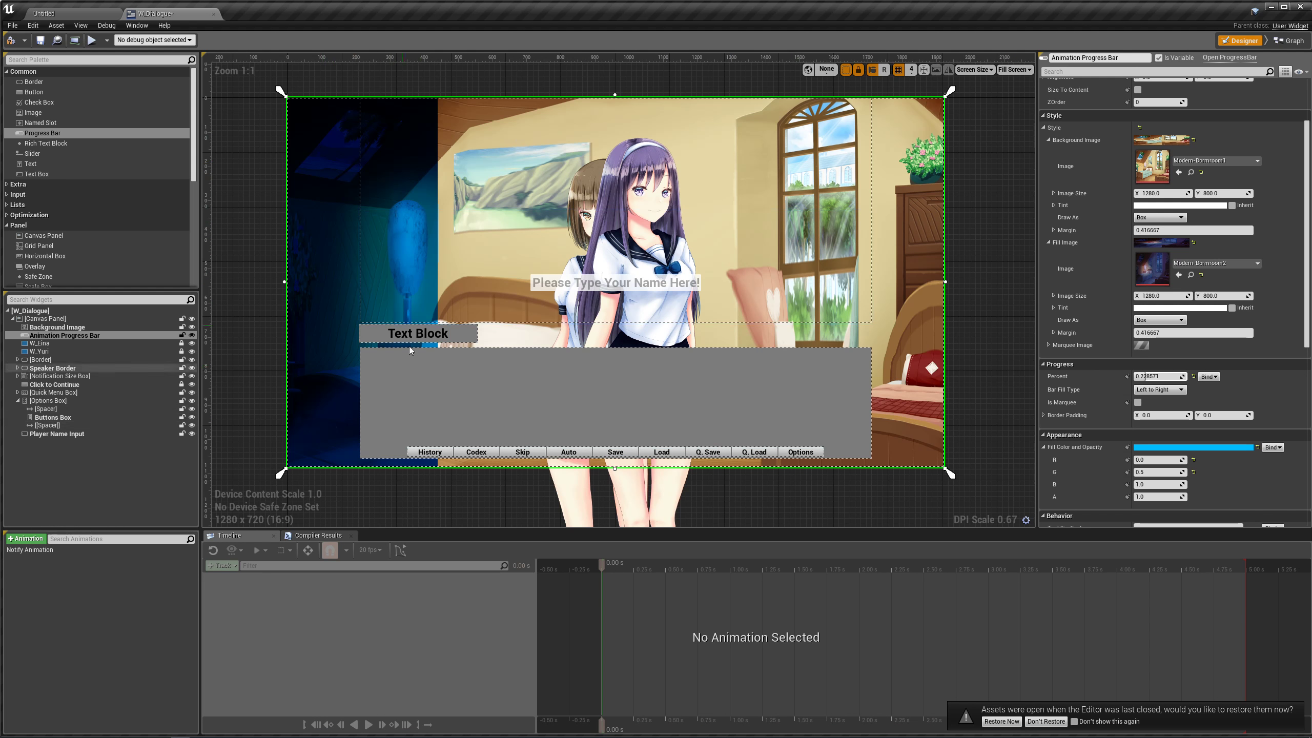
pyautogui.click(1159, 217)
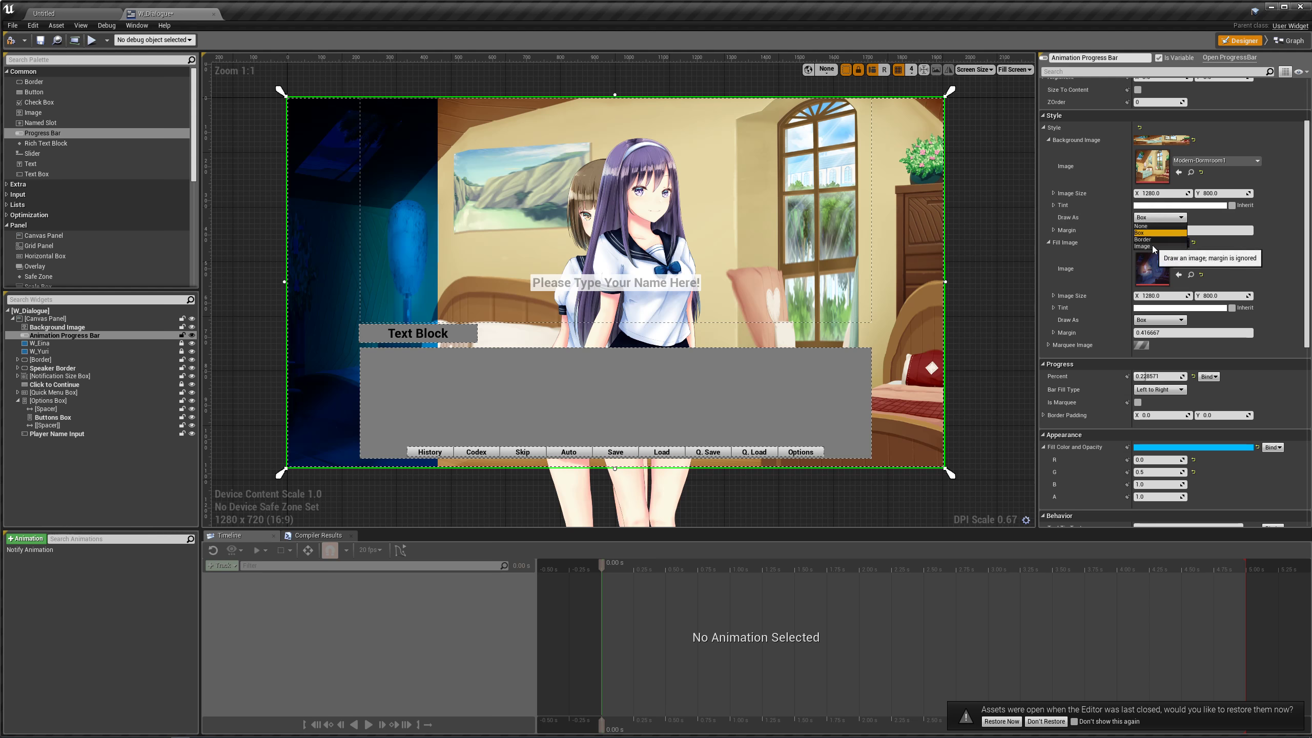
pyautogui.click(1151, 246)
pyautogui.click(1158, 321)
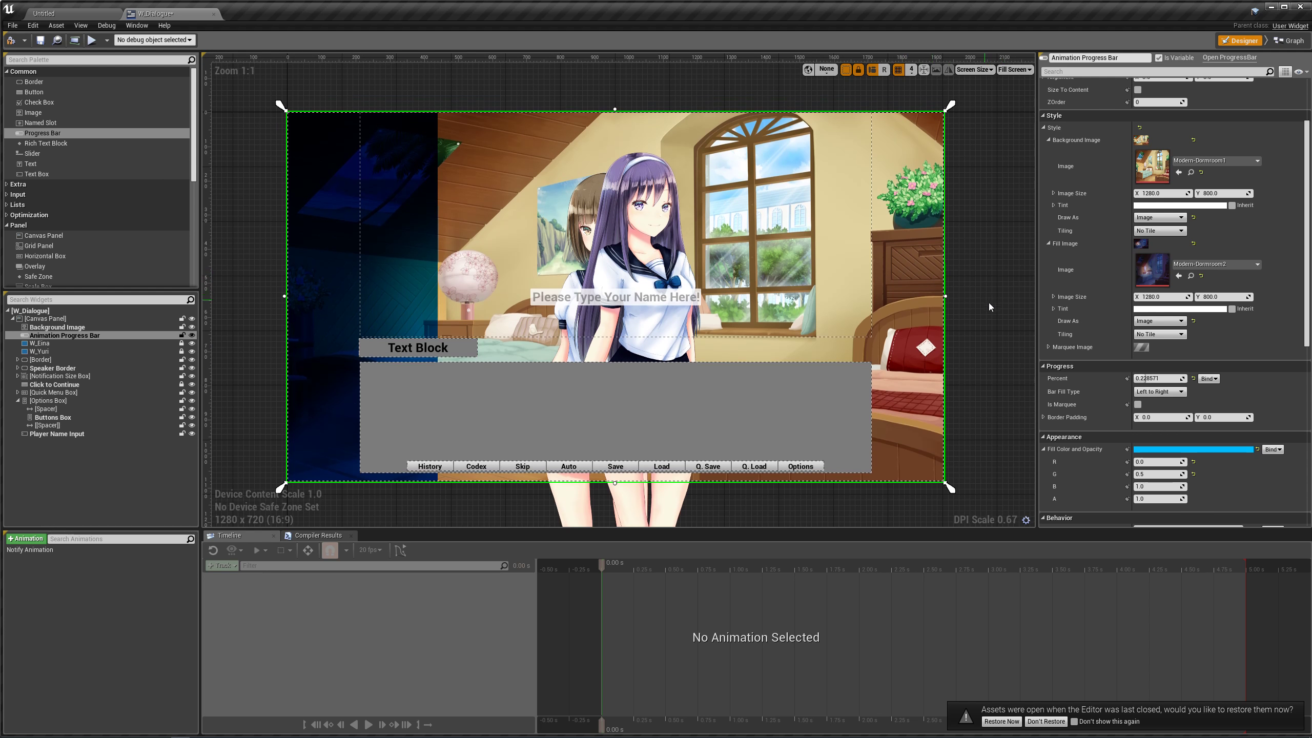
# Try Right to Left and Top to Bottom fills, then settle on Fill from Center at Percent 1.0
pyautogui.moveTo(1152, 376)
pyautogui.mouseDown()
pyautogui.moveTo(1204, 377)
pyautogui.moveTo(1154, 378)
pyautogui.mouseUp()
pyautogui.click(1160, 391)
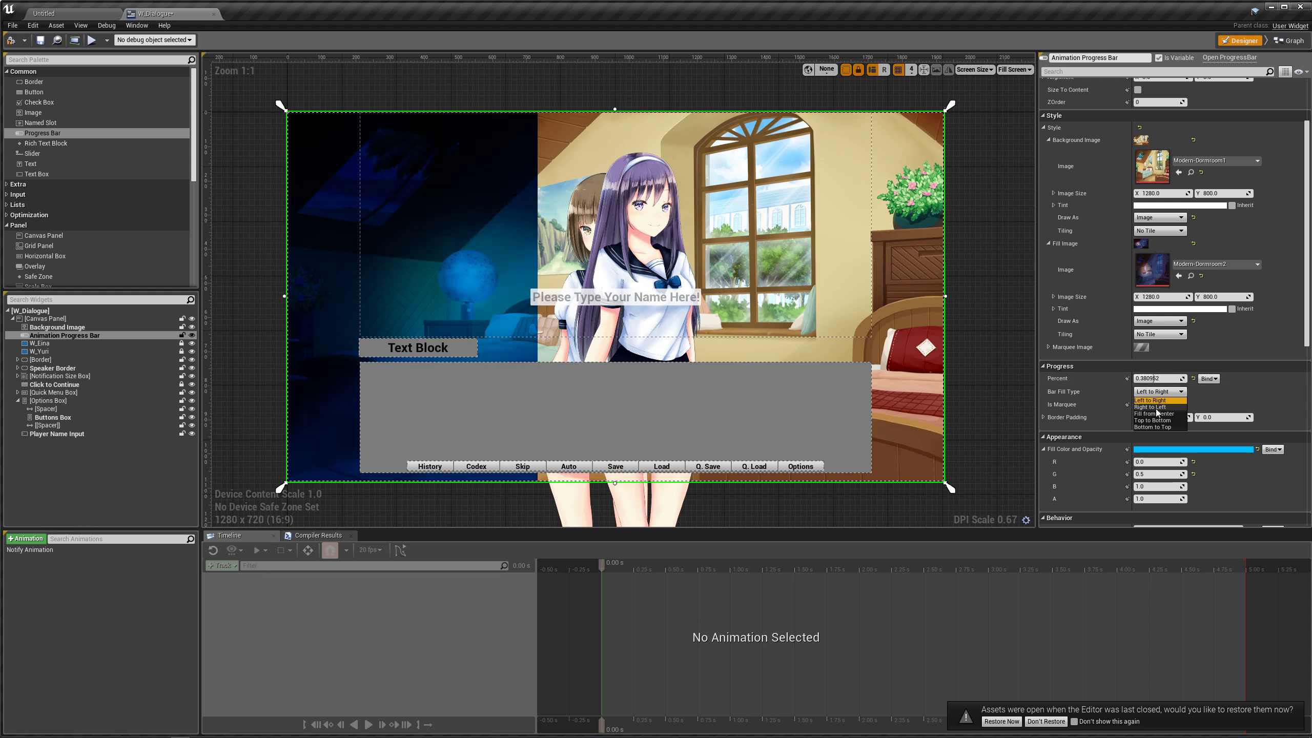
pyautogui.click(1151, 407)
pyautogui.click(1160, 392)
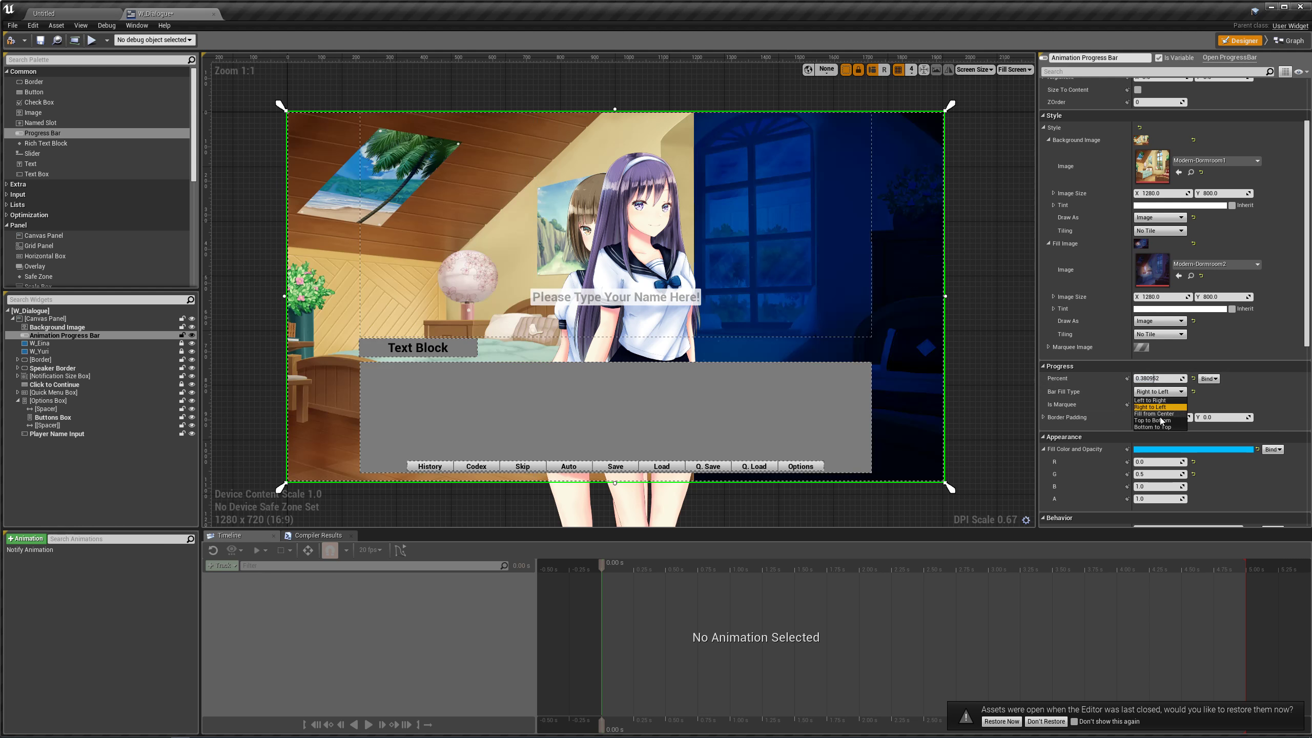
pyautogui.click(1154, 420)
pyautogui.moveTo(1140, 379)
pyautogui.mouseDown()
pyautogui.moveTo(1189, 378)
pyautogui.moveTo(1140, 378)
pyautogui.mouseUp()
pyautogui.click(1160, 391)
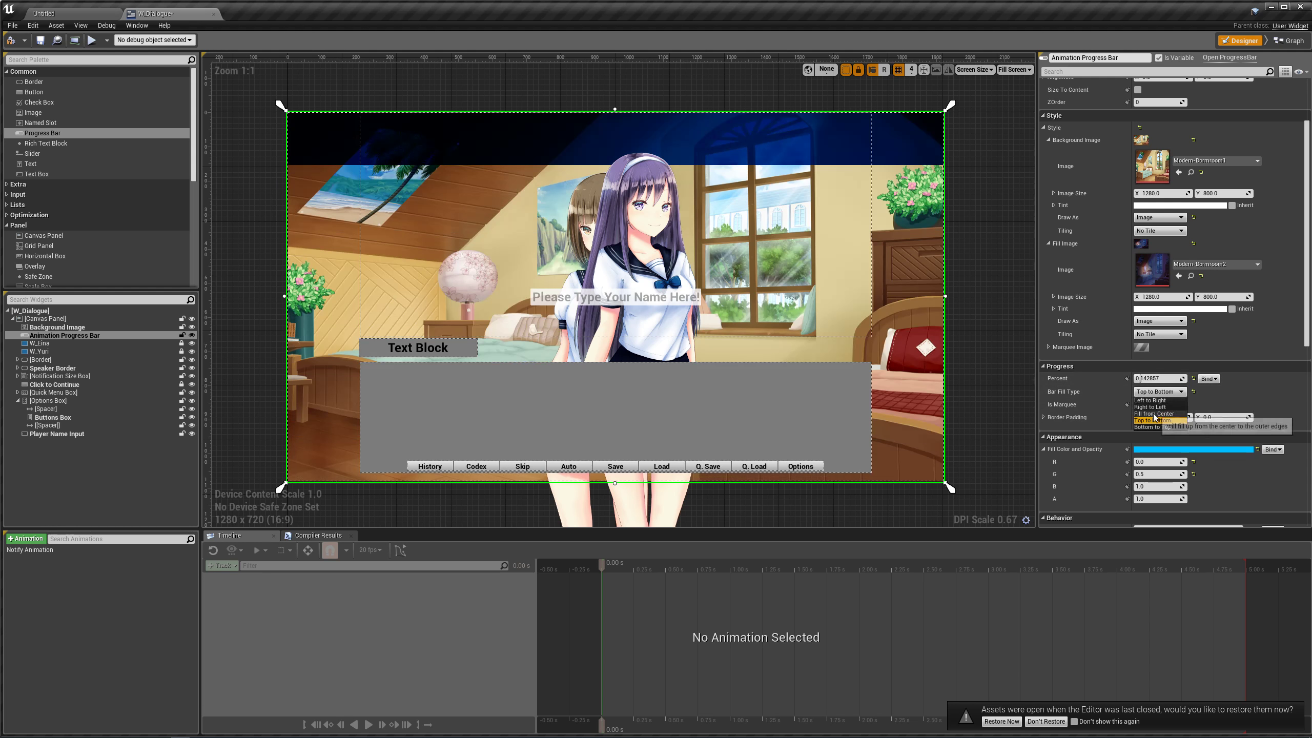
pyautogui.click(1155, 414)
pyautogui.click(1146, 379)
pyautogui.click(1146, 383)
pyautogui.moveTo(1143, 378); pyautogui.dragTo(1188, 379)
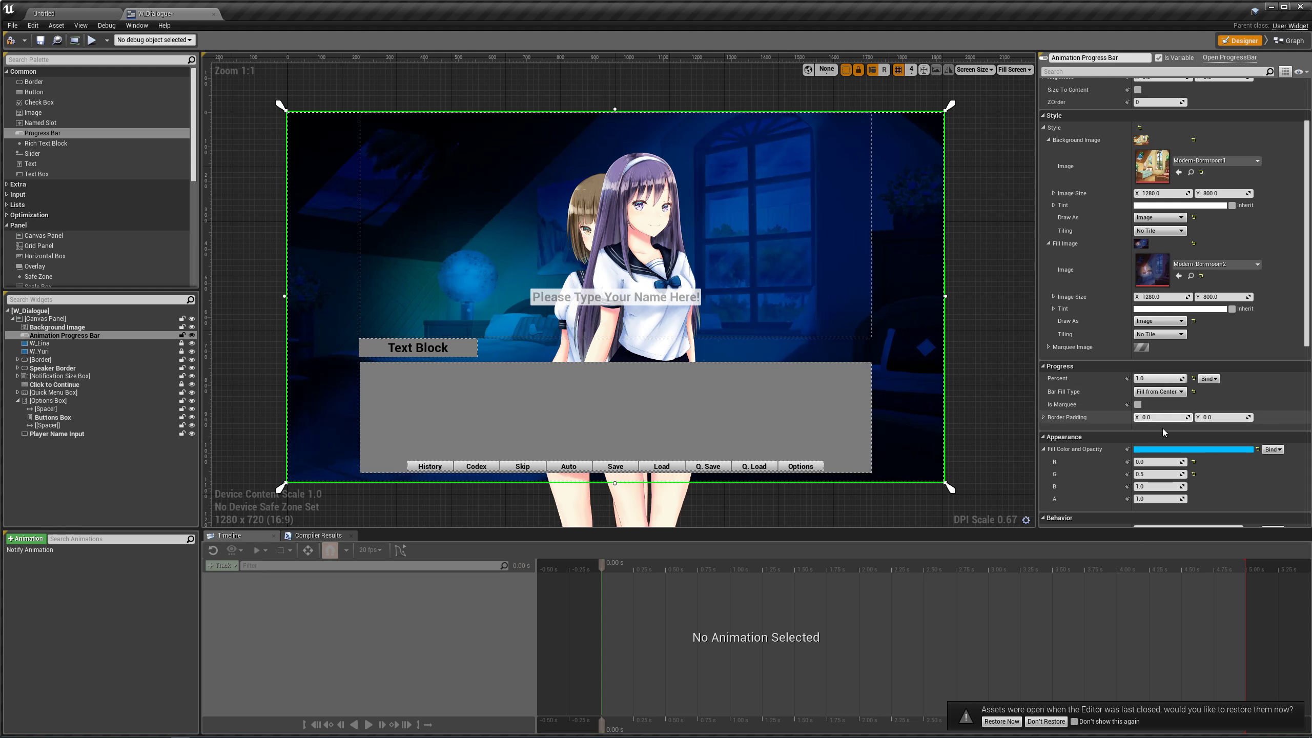
# Change the Fill Color and Opacity from blue to pure white (RGBA 1.0)
pyautogui.click(1169, 450)
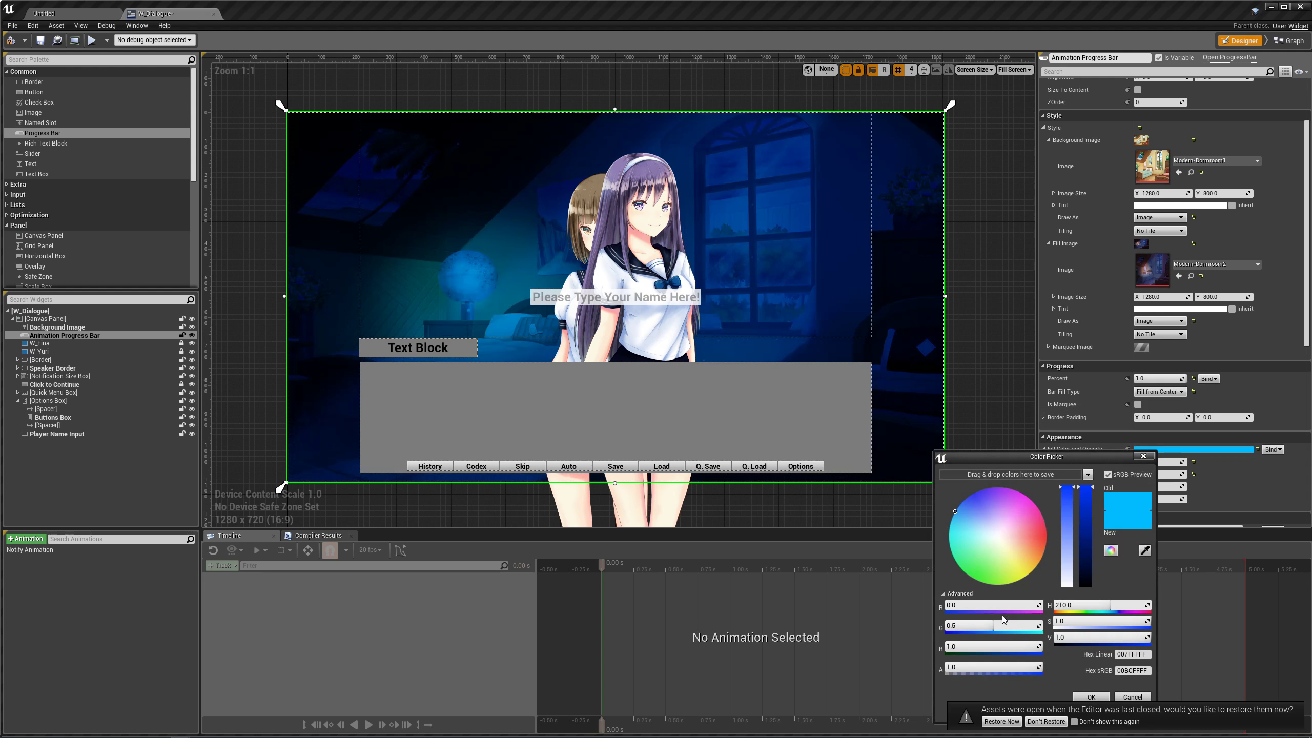
pyautogui.moveTo(1040, 460); pyautogui.dragTo(986, 378)
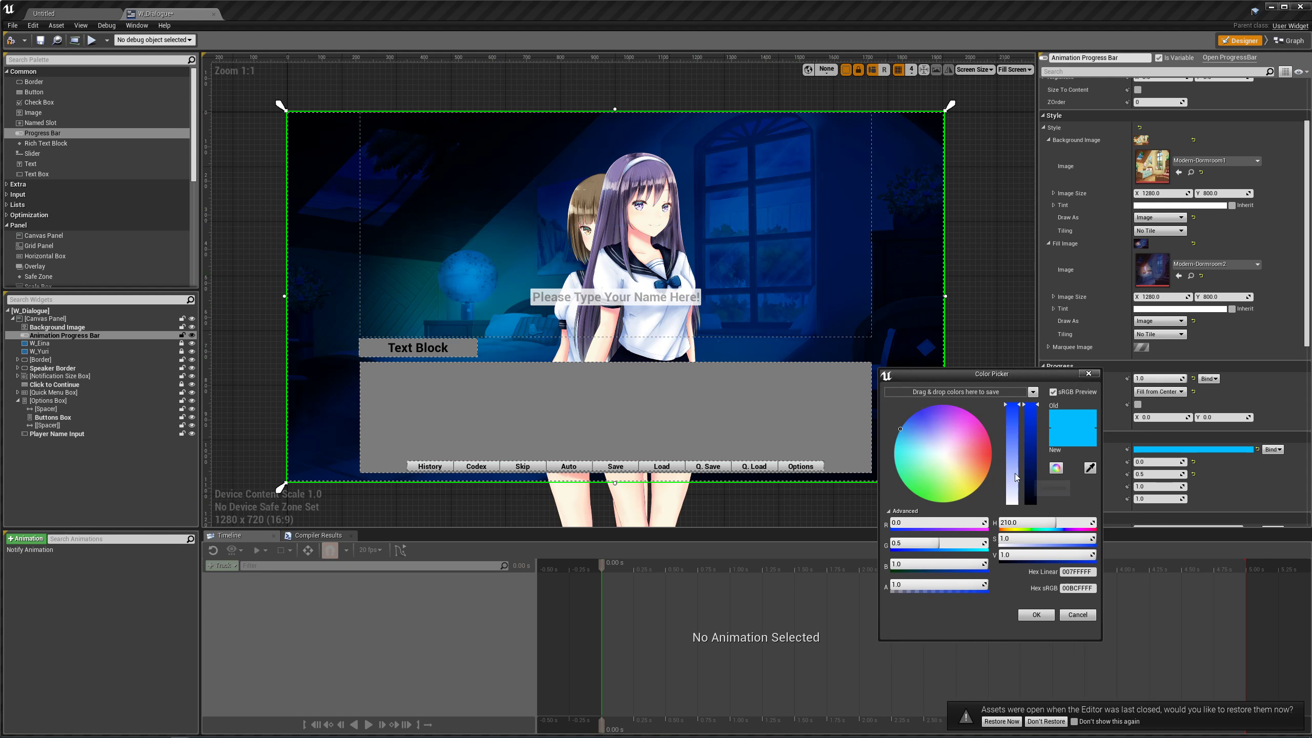
pyautogui.moveTo(1012, 466); pyautogui.dragTo(1013, 530)
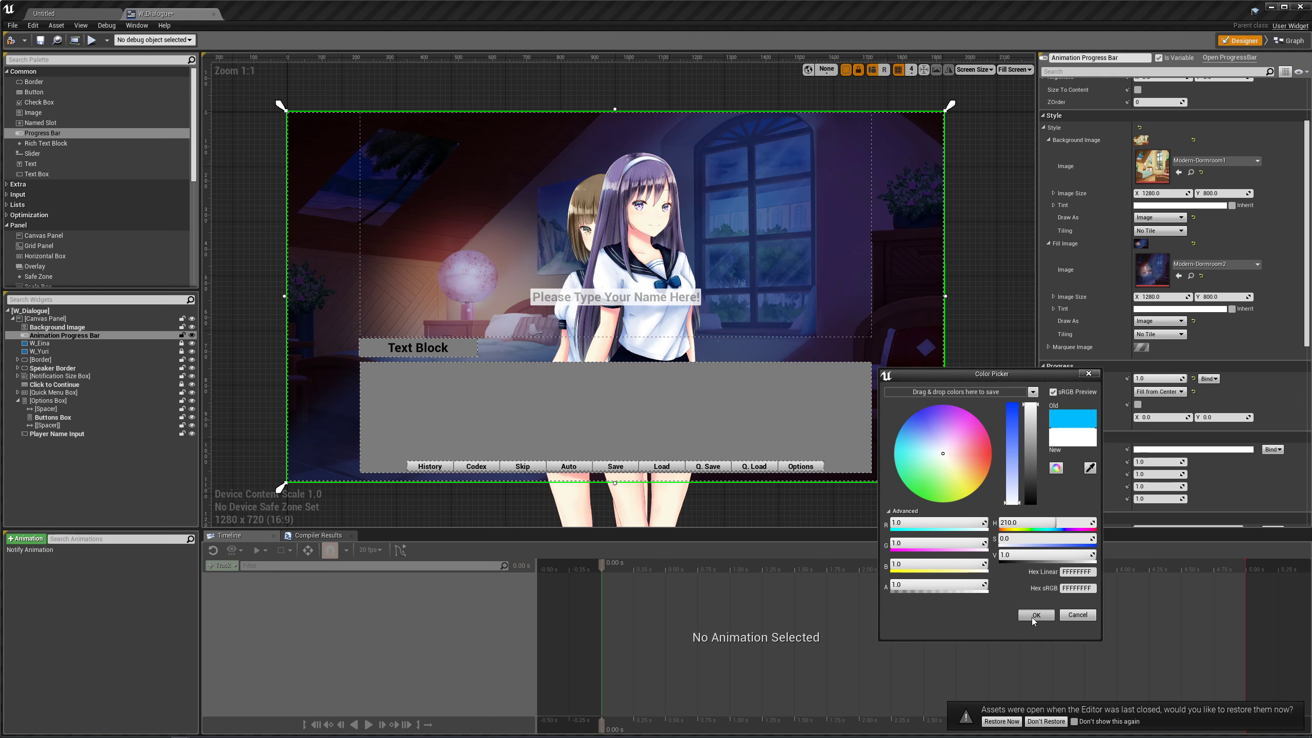
pyautogui.click(1036, 615)
# Scrub Percent to preview the untinted fill and set Bar Fill Type back to Left to Right
pyautogui.click(1166, 378)
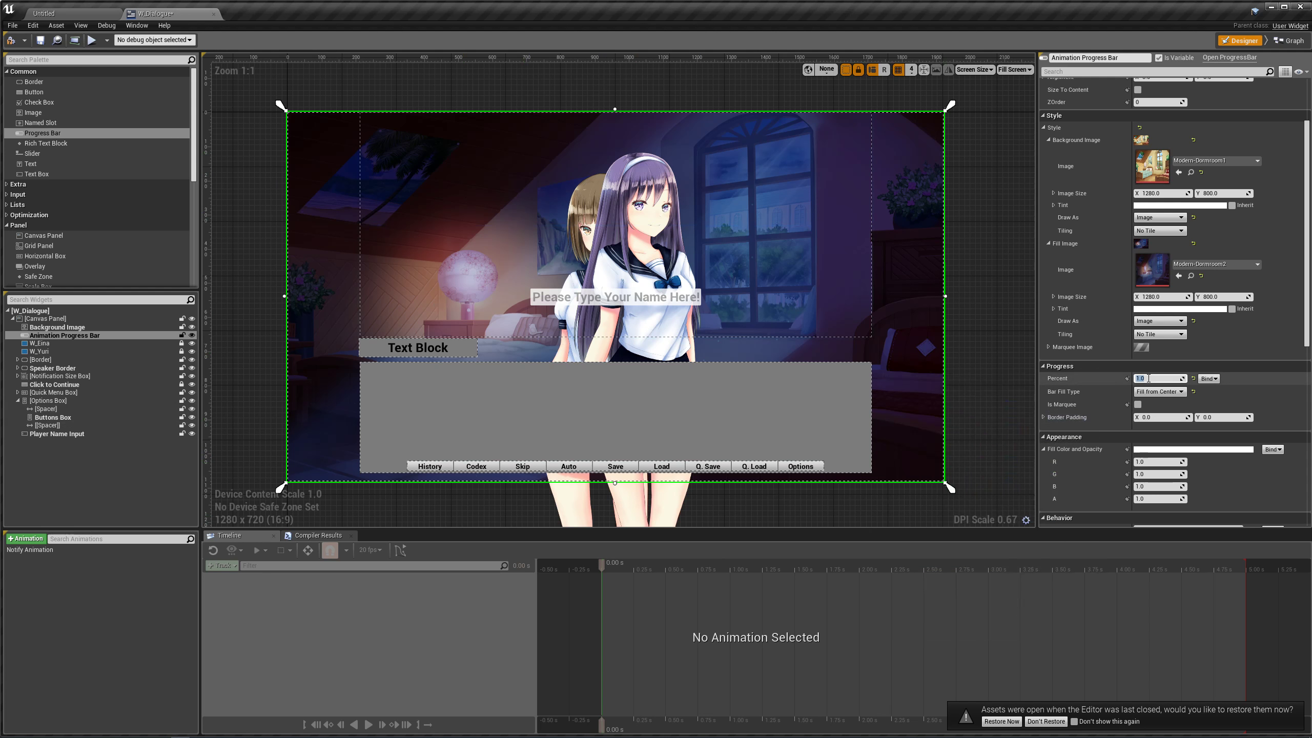
pyautogui.moveTo(1166, 379)
pyautogui.mouseDown()
pyautogui.moveTo(1153, 379)
pyautogui.moveTo(1175, 380)
pyautogui.moveTo(1172, 390)
pyautogui.moveTo(1127, 379)
pyautogui.moveTo(1188, 379)
pyautogui.mouseUp()
pyautogui.click(1171, 391)
pyautogui.click(1155, 406)
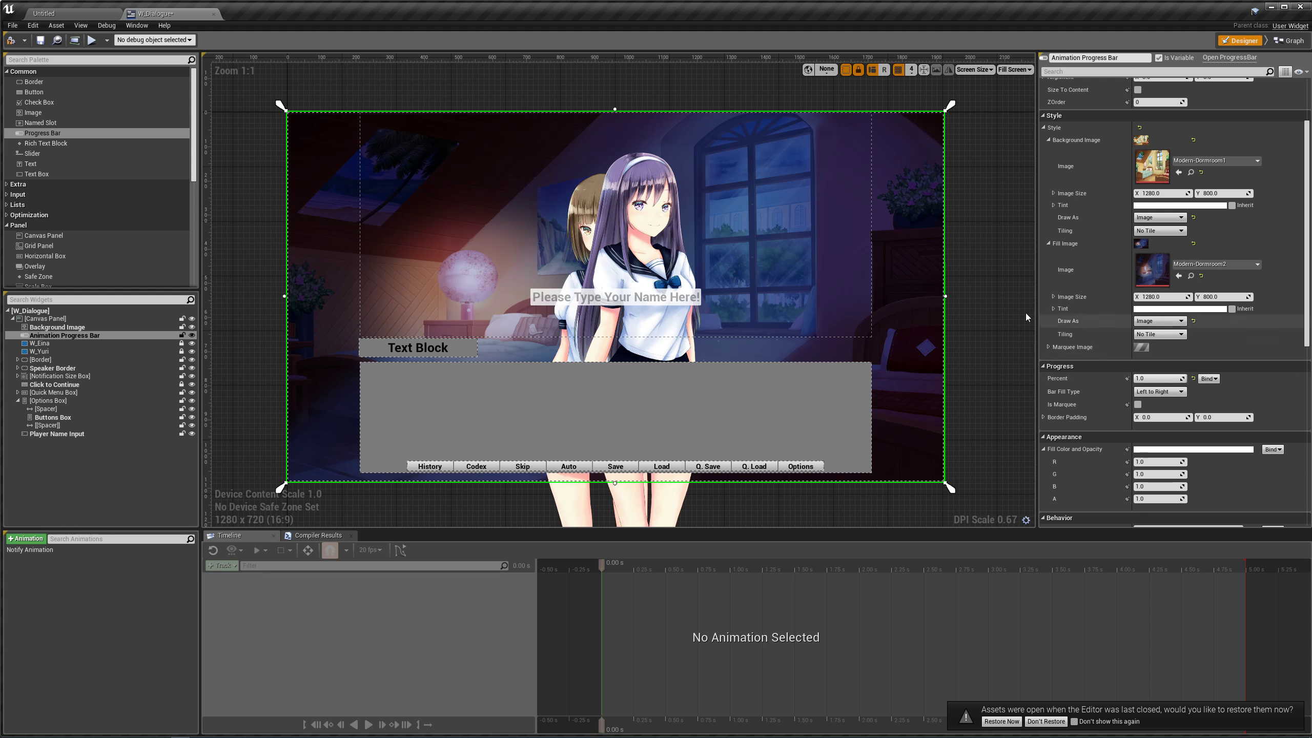
pyautogui.scroll(-2, 972, 320)
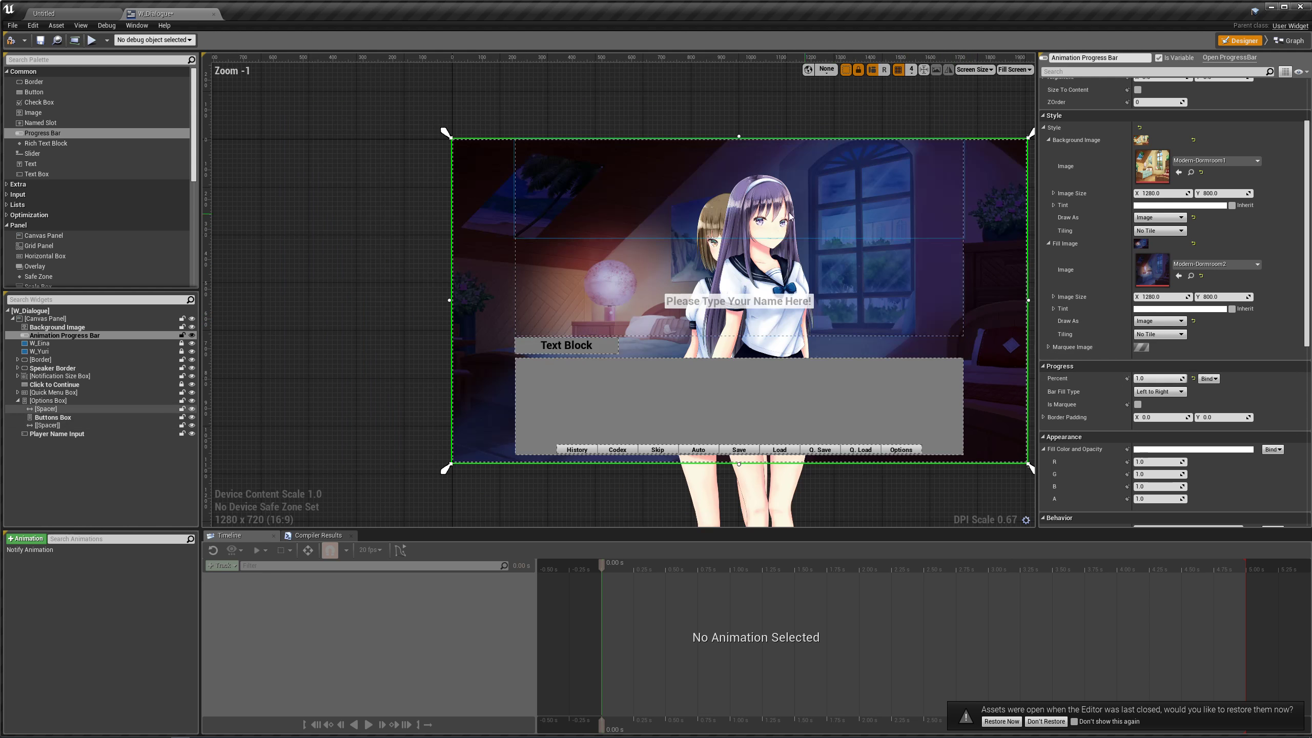
pyautogui.scroll(1, 723, 223)
pyautogui.click(620, 229)
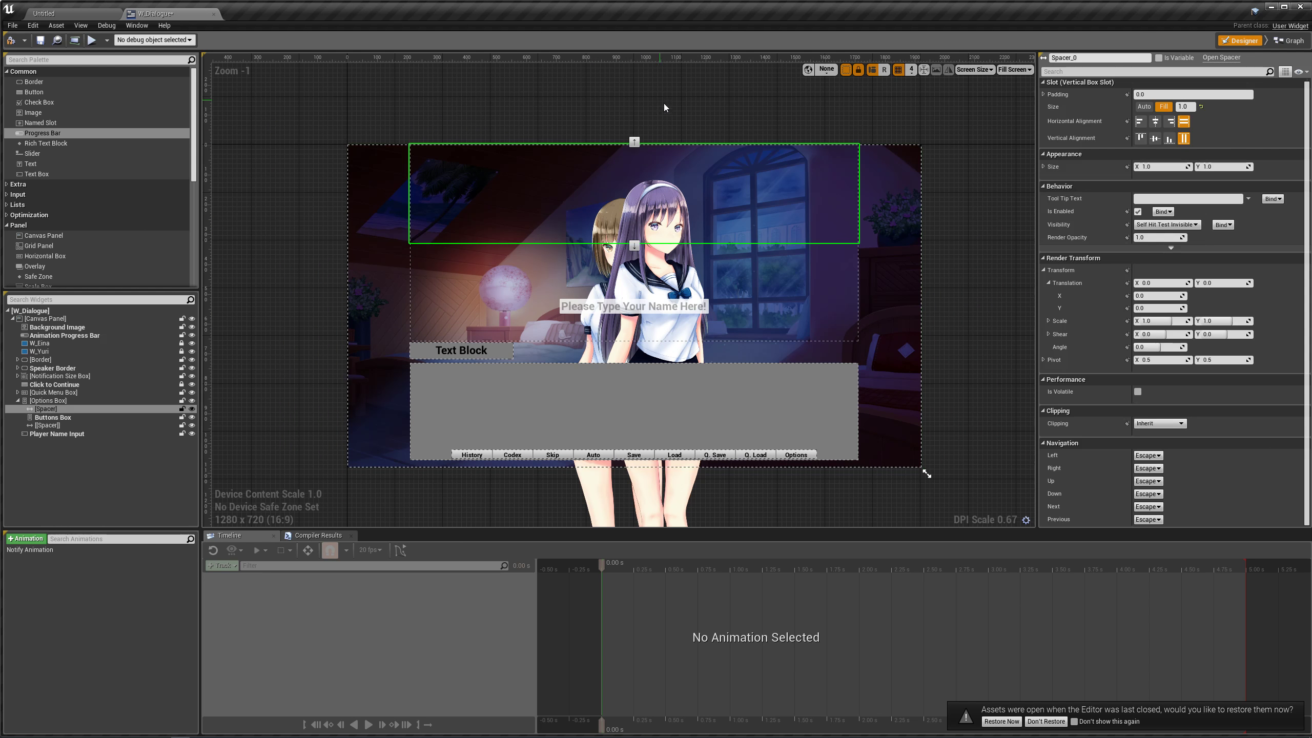
pyautogui.click(113, 336)
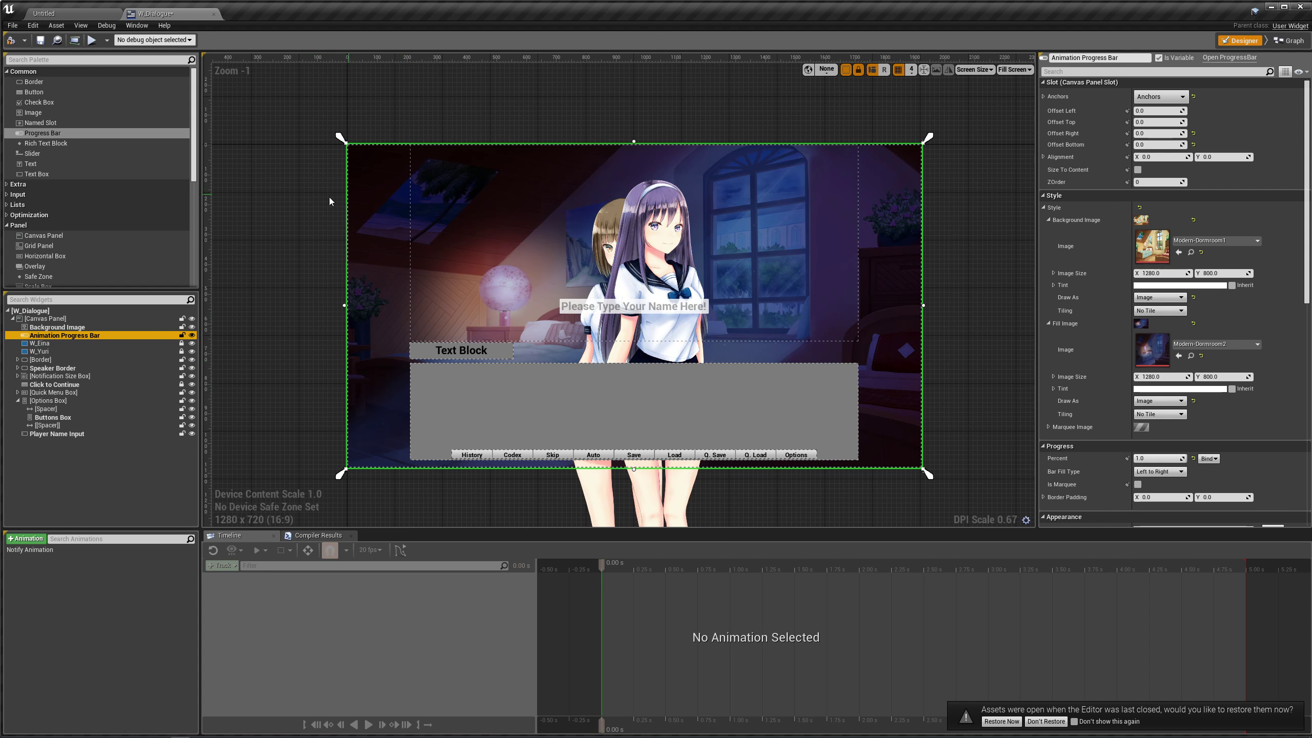
pyautogui.click(83, 329)
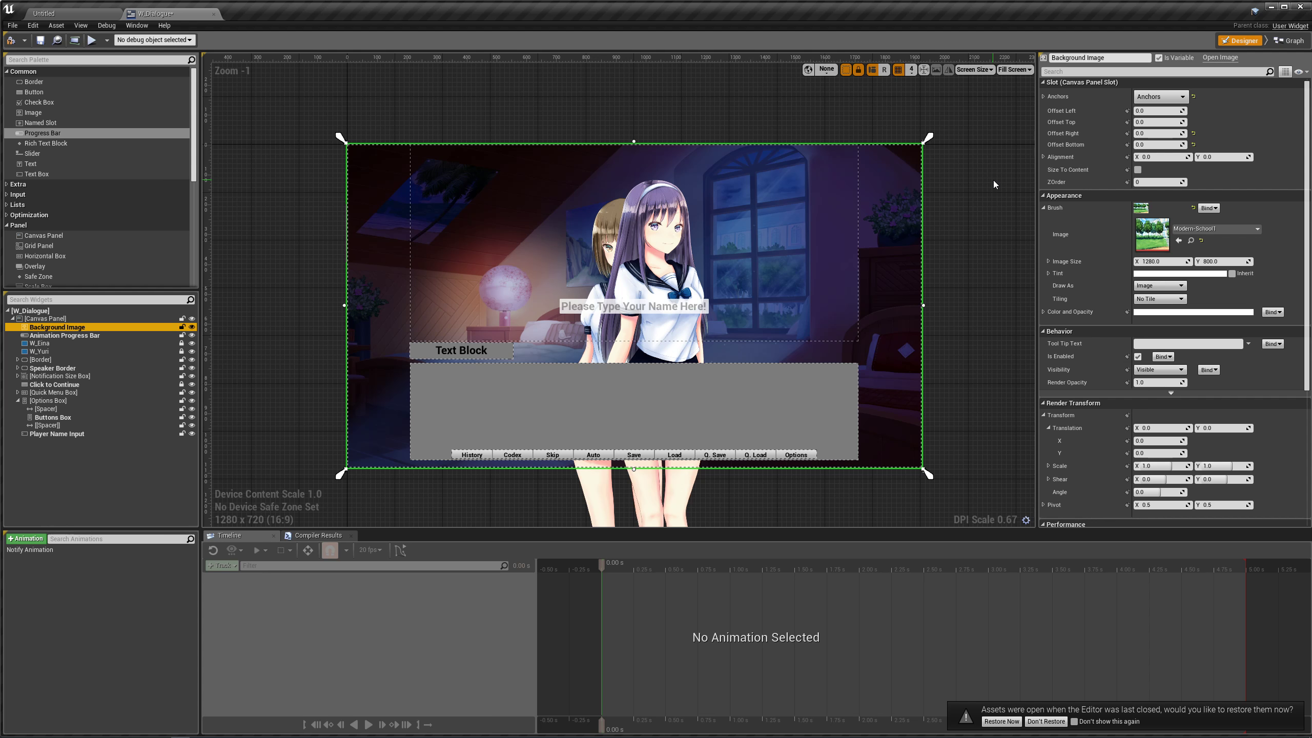
pyautogui.click(77, 336)
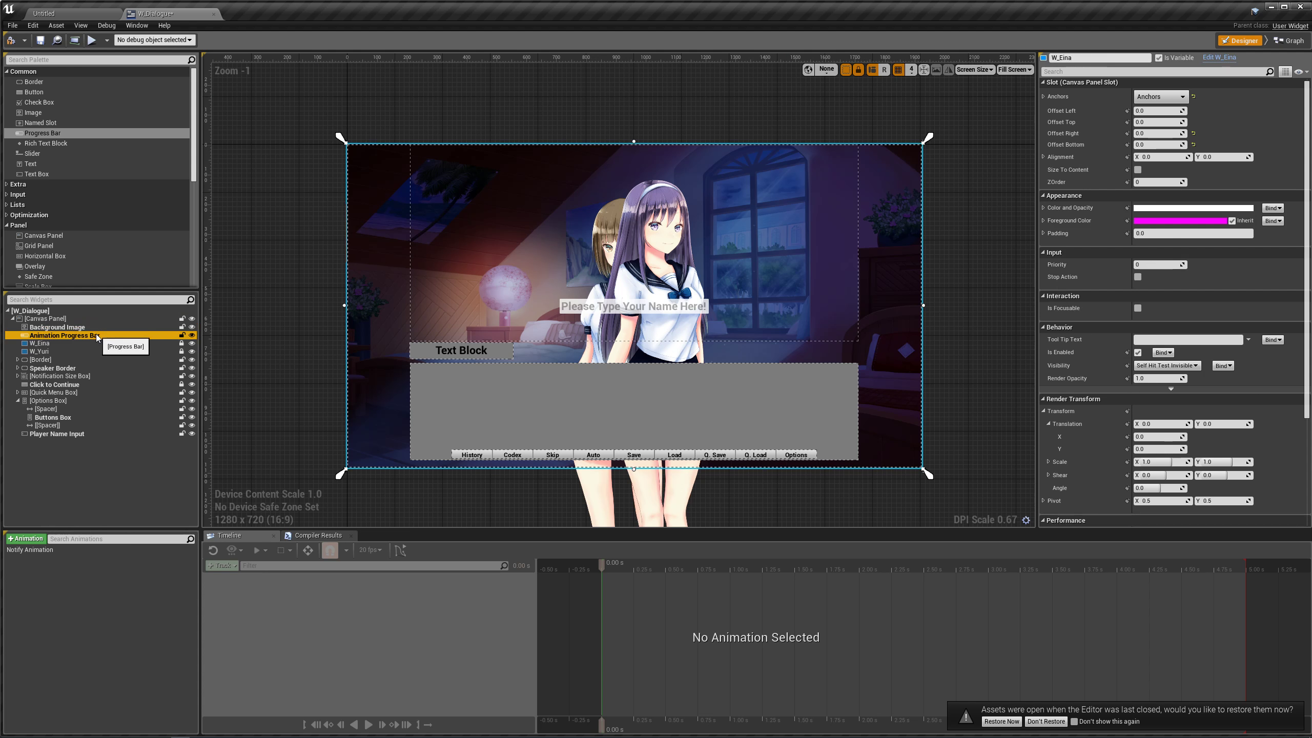
pyautogui.click(97, 330)
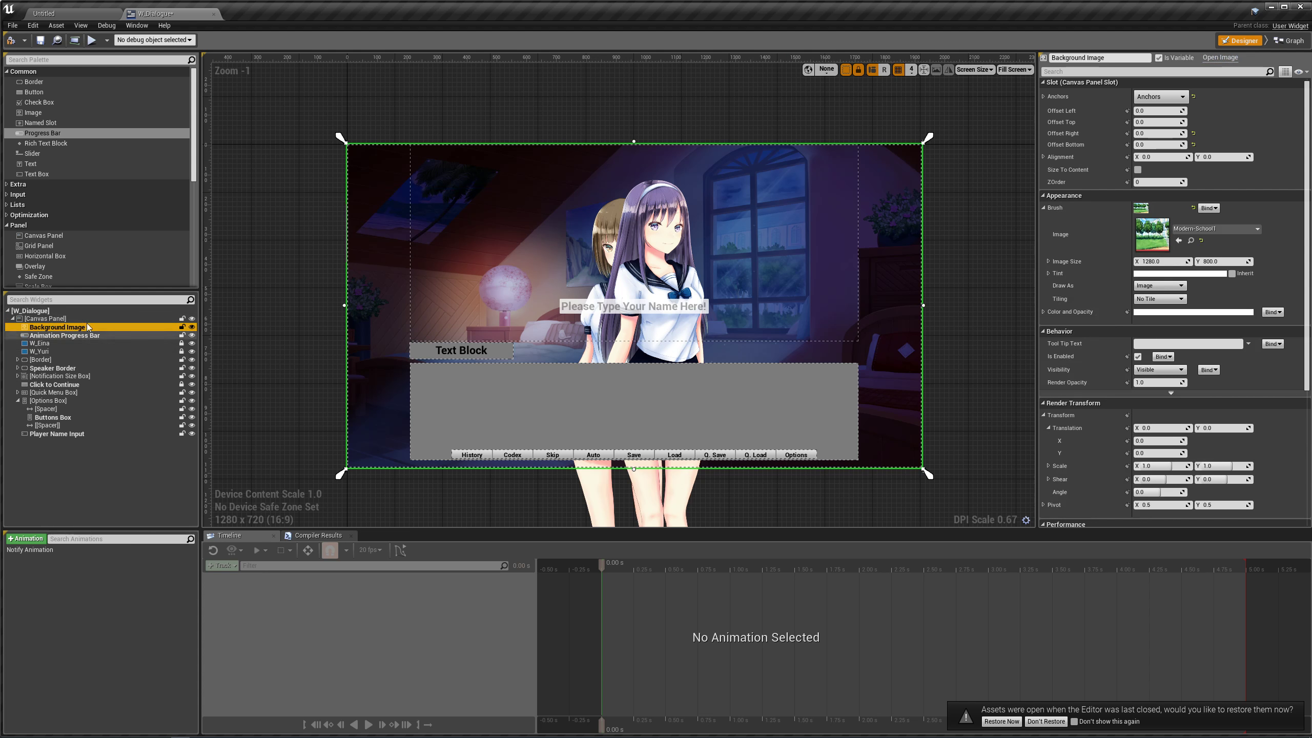
pyautogui.moveTo(356, 262); pyautogui.dragTo(443, 235, button='right')
pyautogui.click(135, 335)
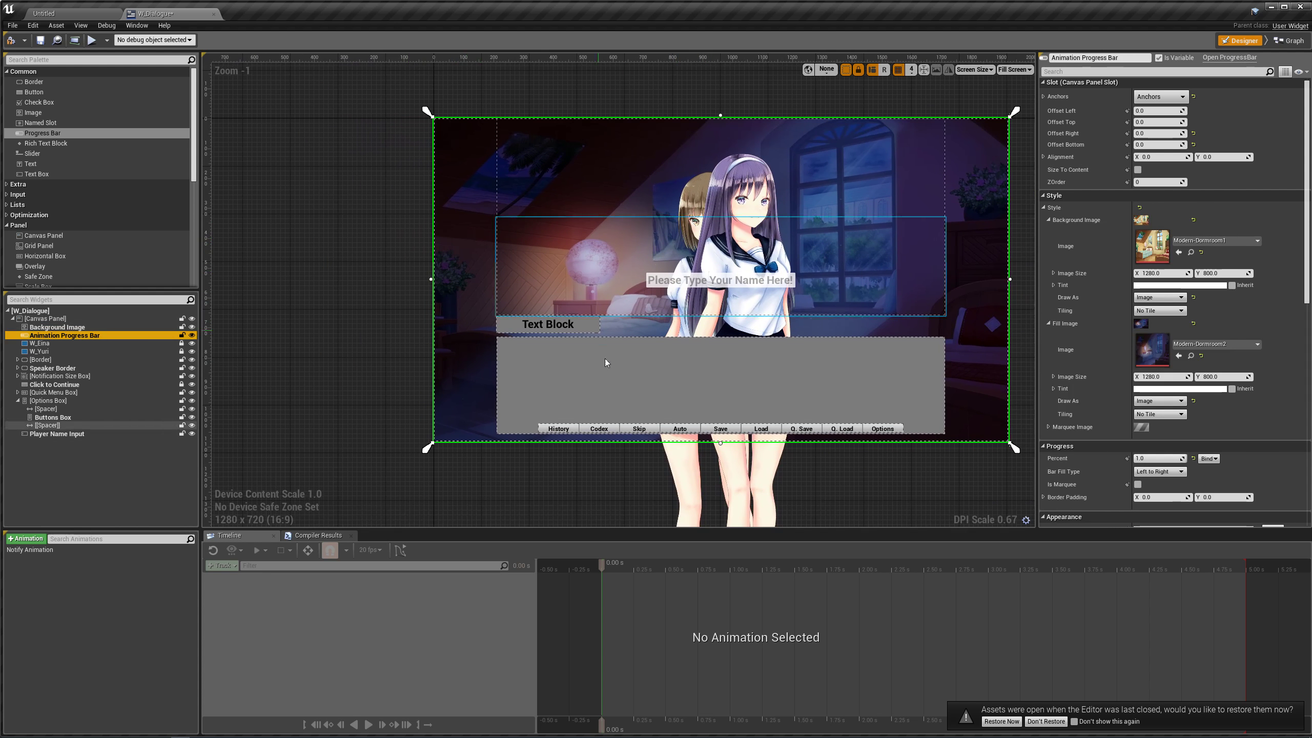
pyautogui.moveTo(530, 320); pyautogui.dragTo(689, 322, button='right')
pyautogui.click(689, 324)
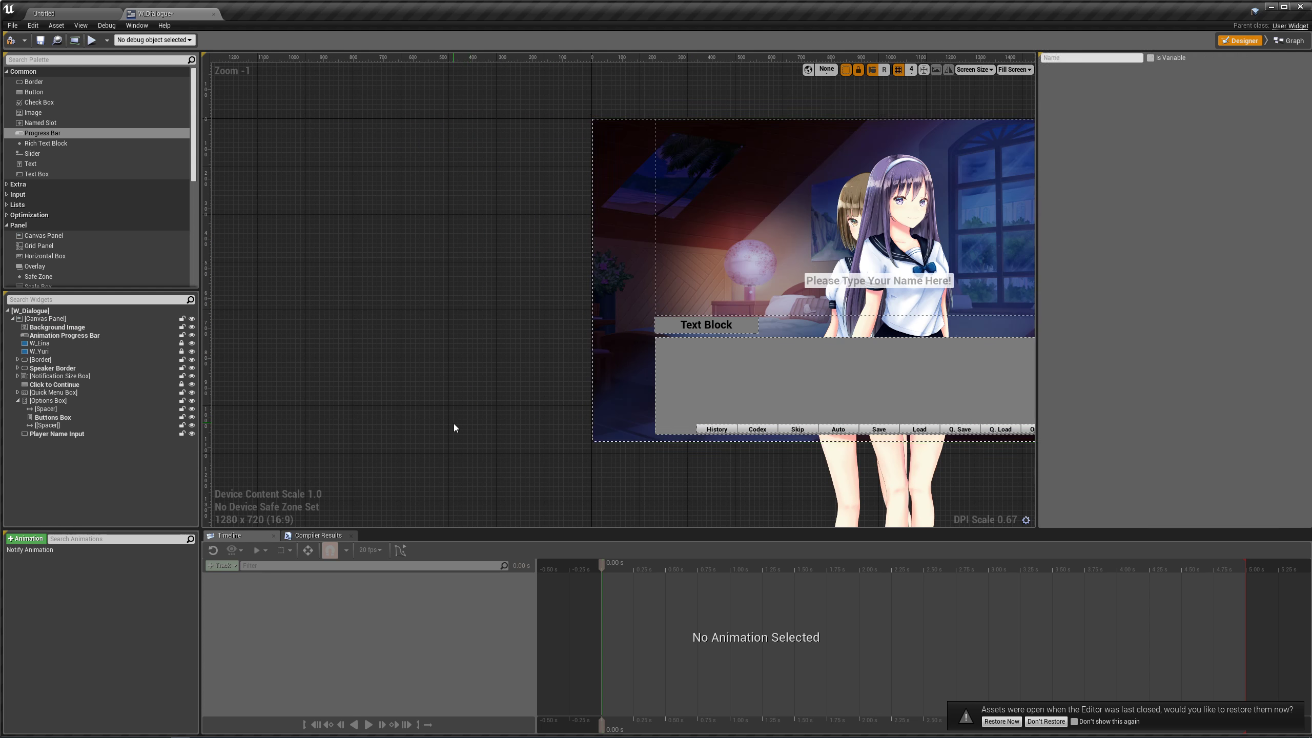
# Watch the TEST game's Slide Right transition, close it, and select the Background Image in the designer
pyautogui.click(199, 730)
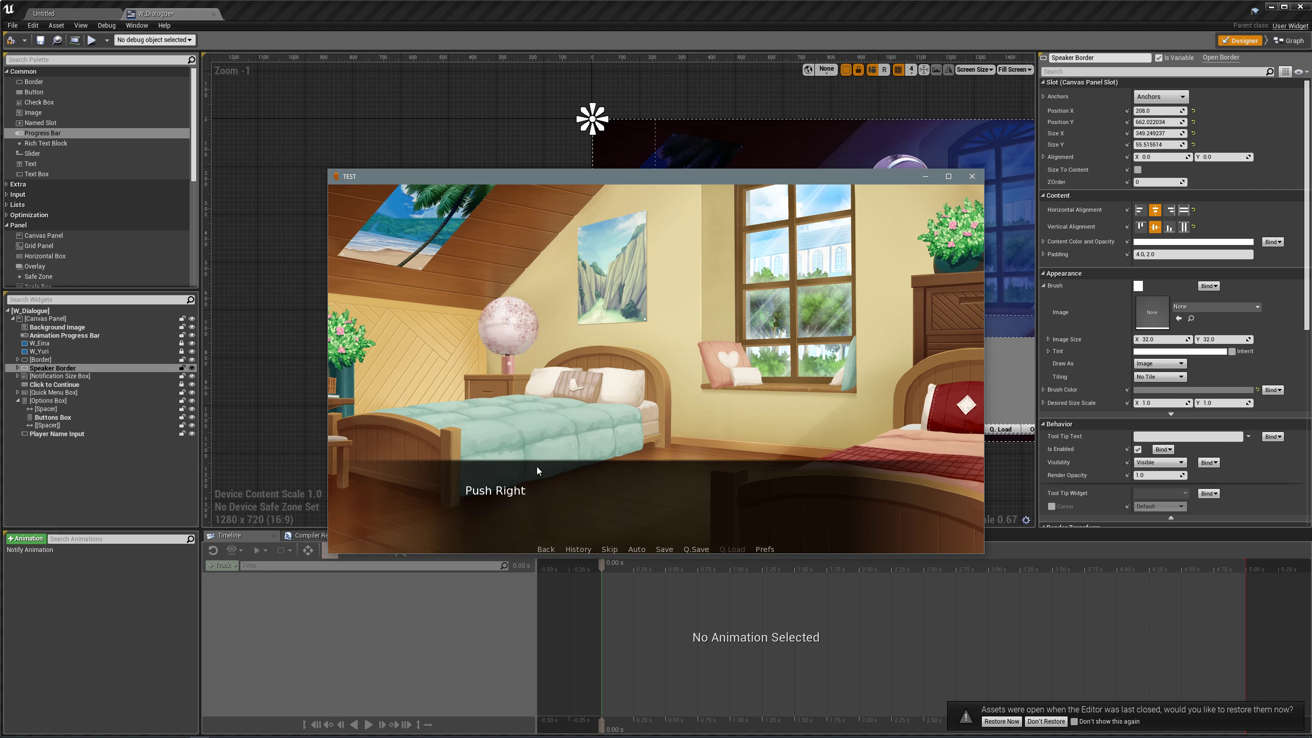
pyautogui.click(522, 480)
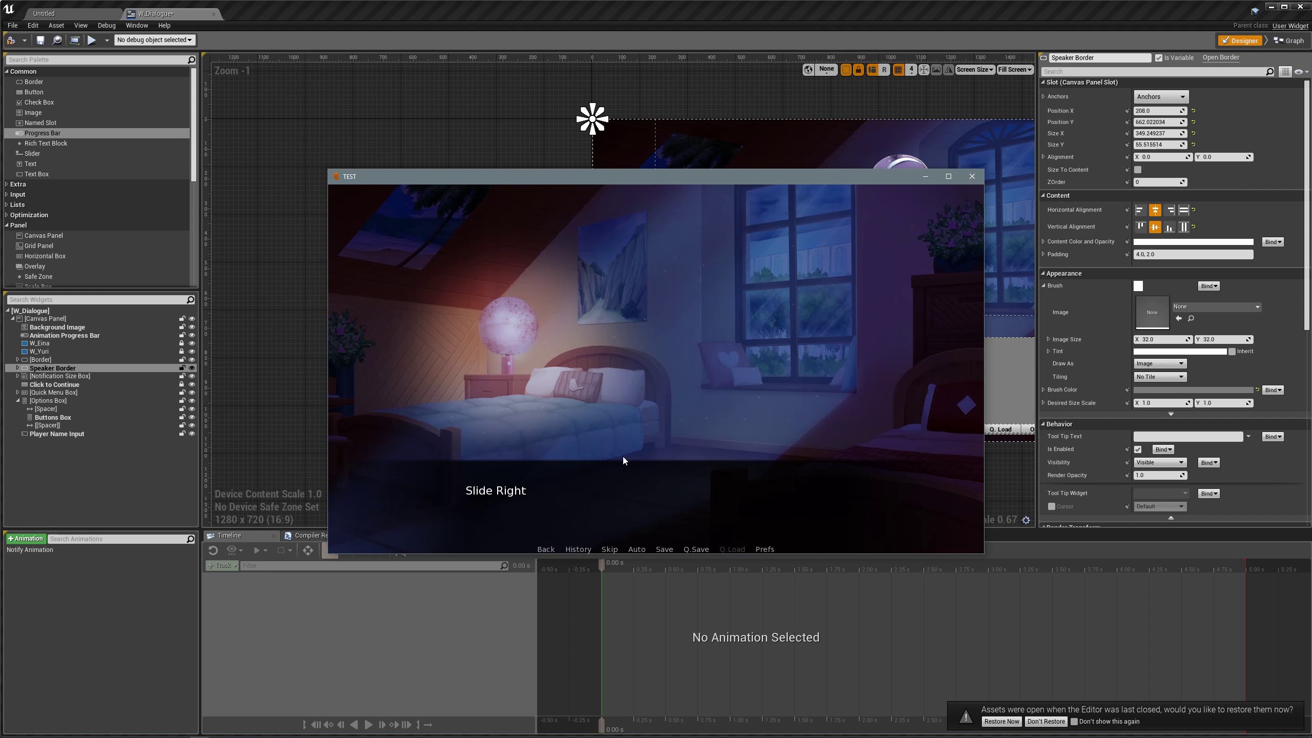
pyautogui.click(972, 176)
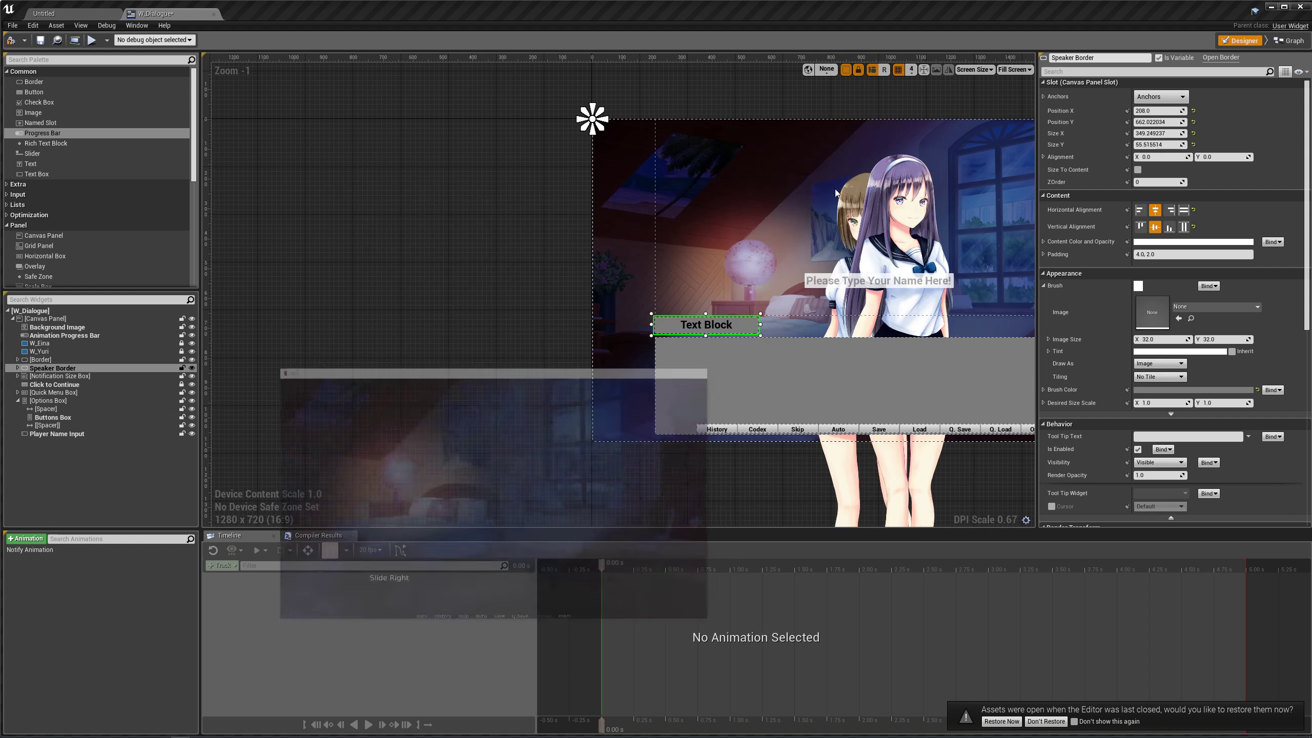
pyautogui.click(103, 327)
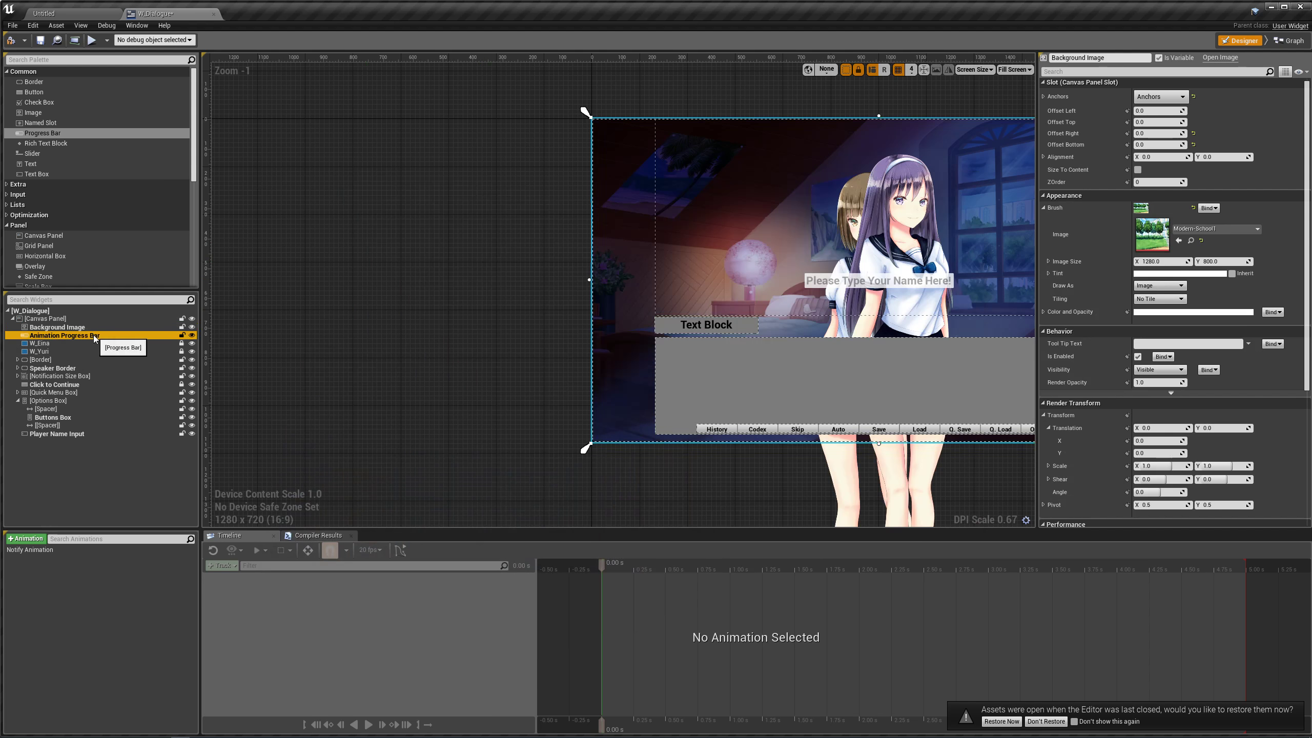
pyautogui.moveTo(565, 372); pyautogui.dragTo(607, 352, button='right')
pyautogui.press('Down')
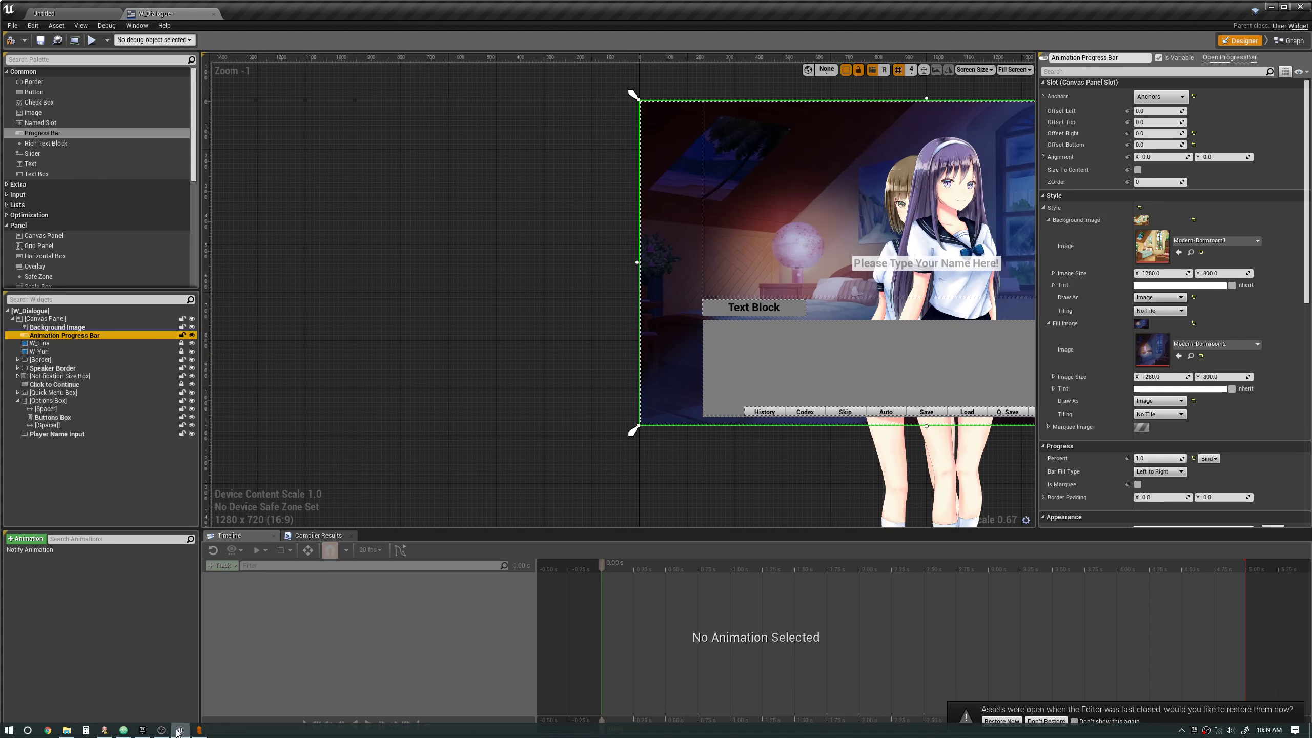
# Compare script.rpy and the game again, then reselect the Background Image widget in Unreal
pyautogui.click(123, 730)
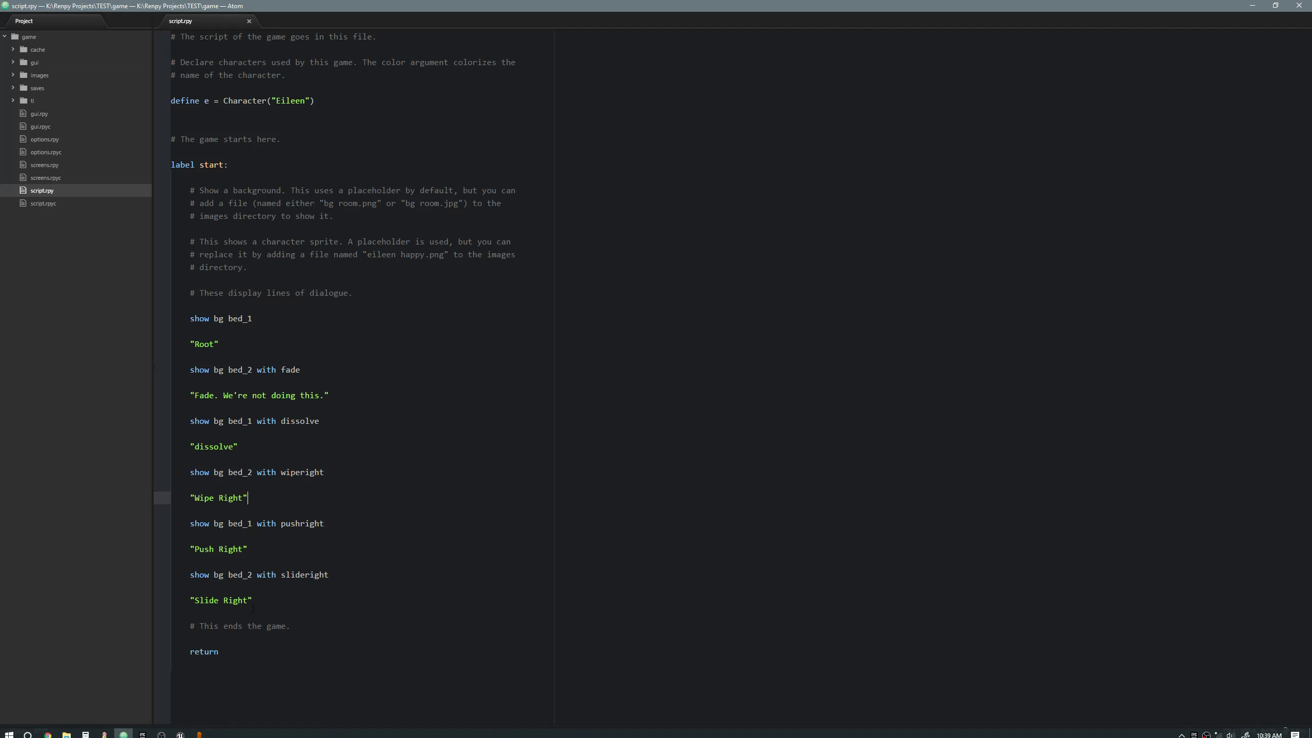
pyautogui.click(199, 733)
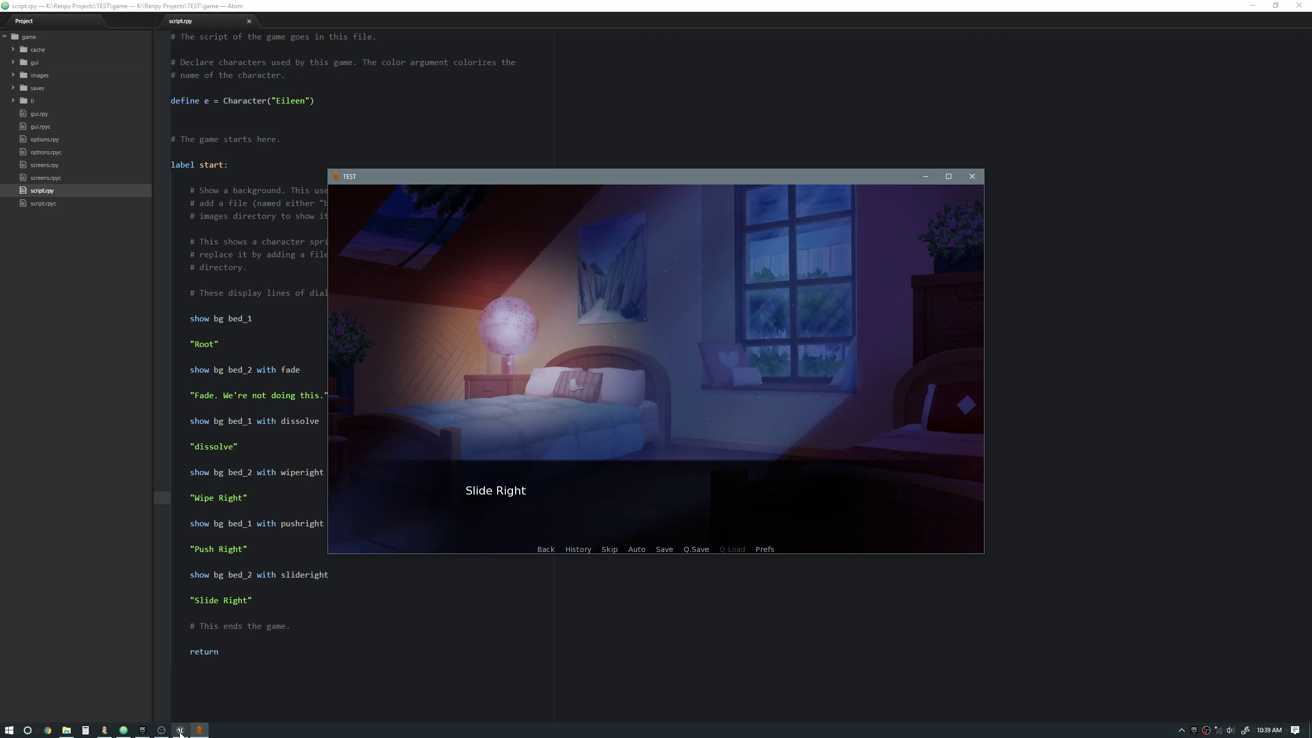
pyautogui.click(180, 734)
pyautogui.click(496, 361)
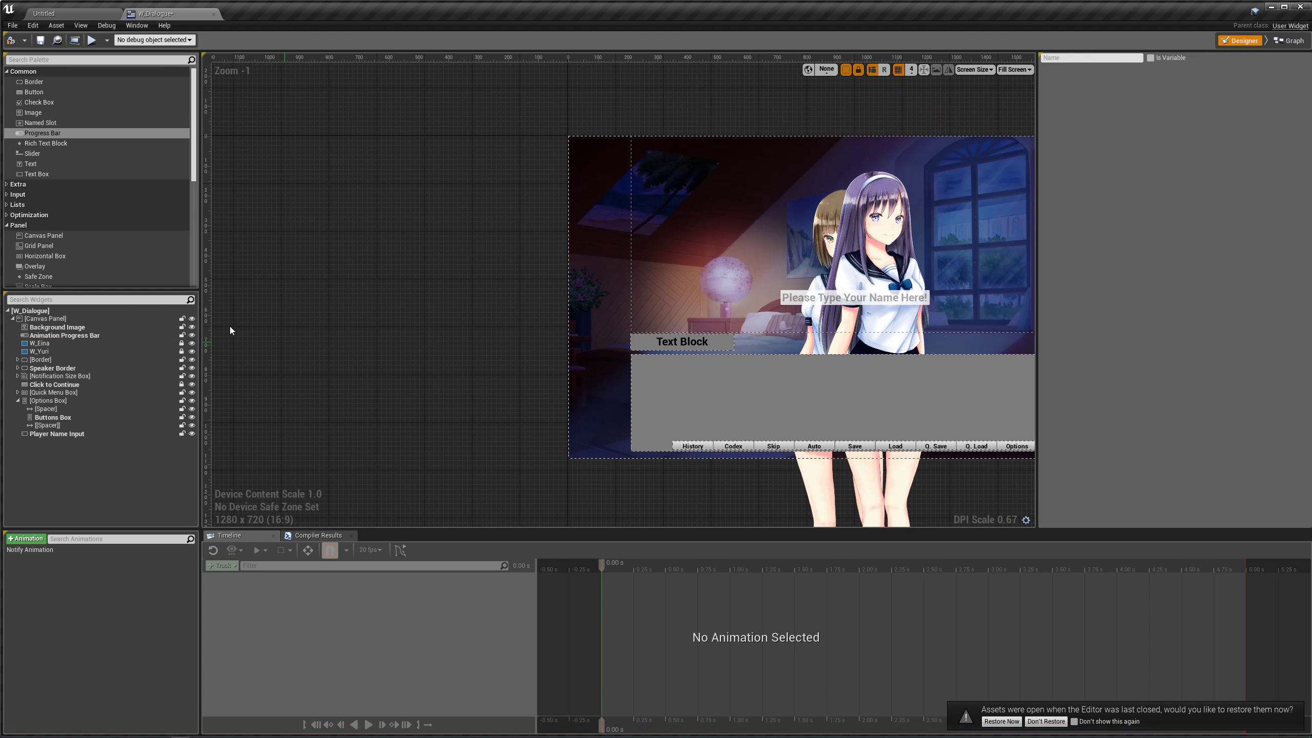
pyautogui.click(81, 328)
pyautogui.moveTo(508, 290); pyautogui.dragTo(367, 257, button='right')
pyautogui.scroll(-4, 1100, 346)
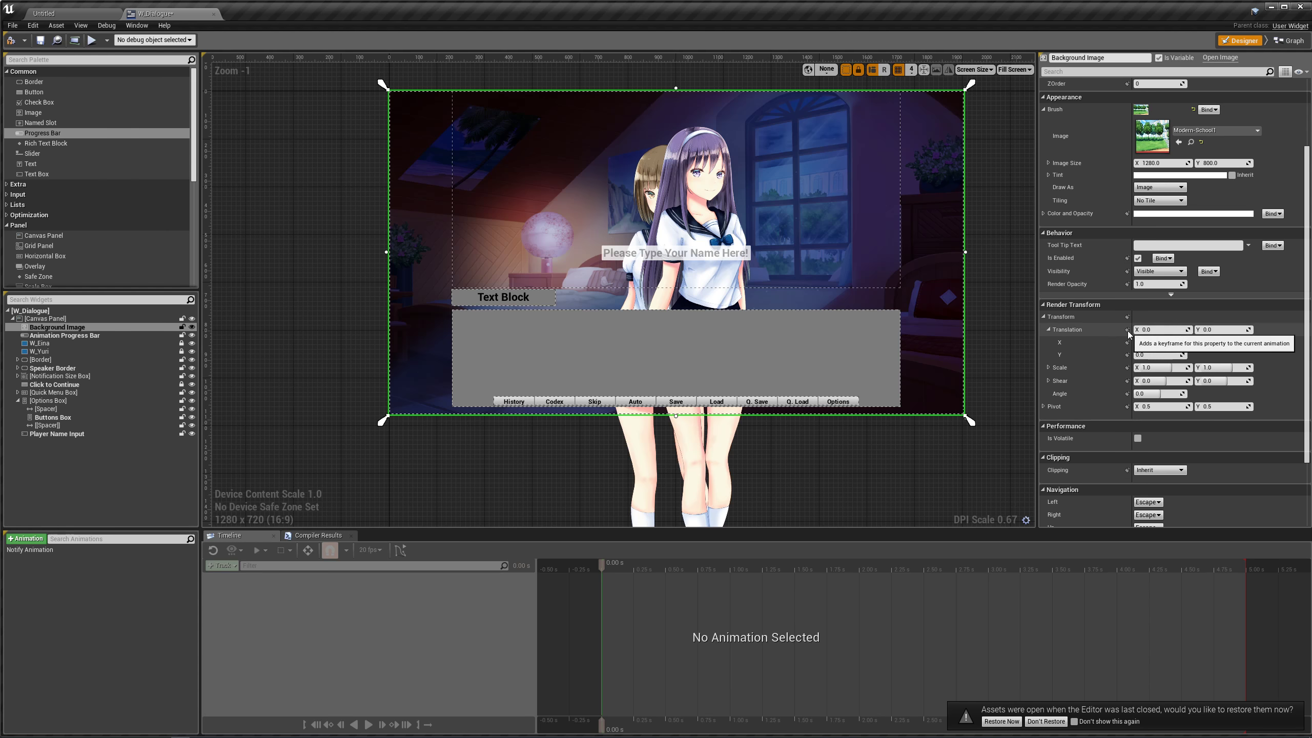
# Create a new widget animation and name it 'Slide Right'
pyautogui.click(42, 540)
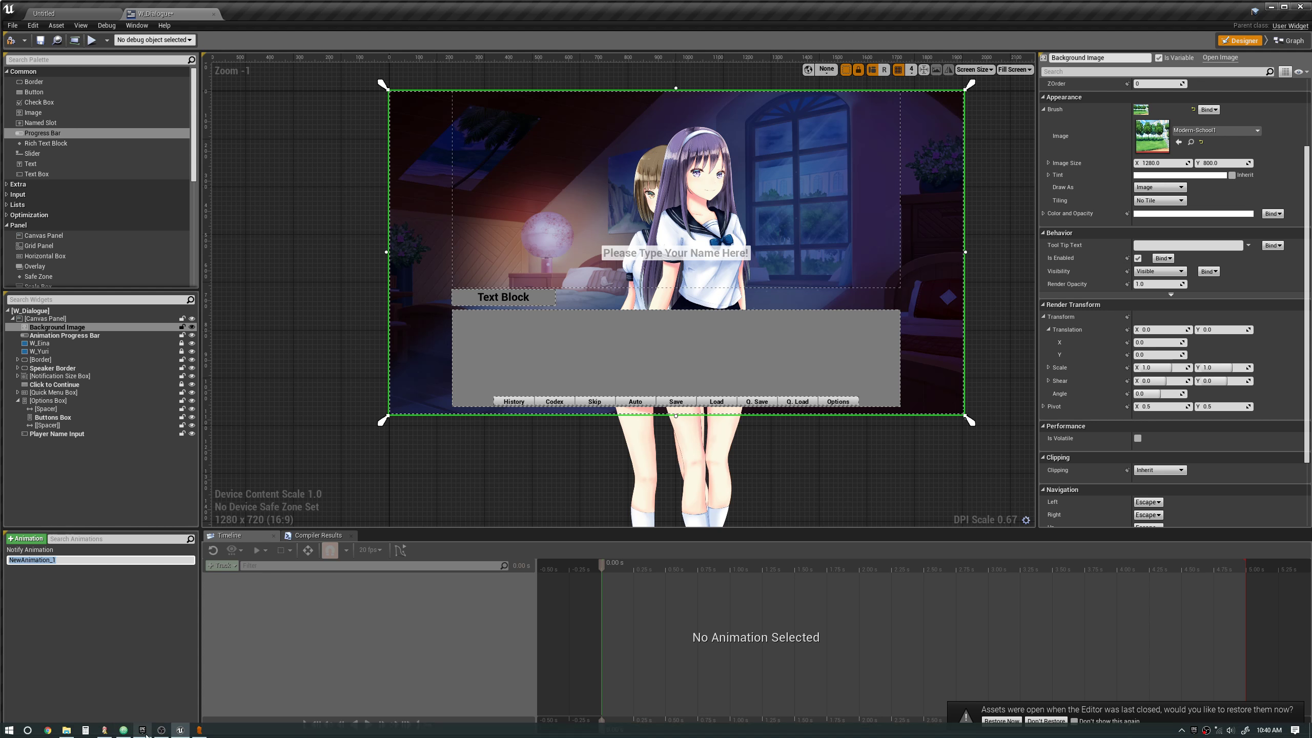
pyautogui.click(123, 730)
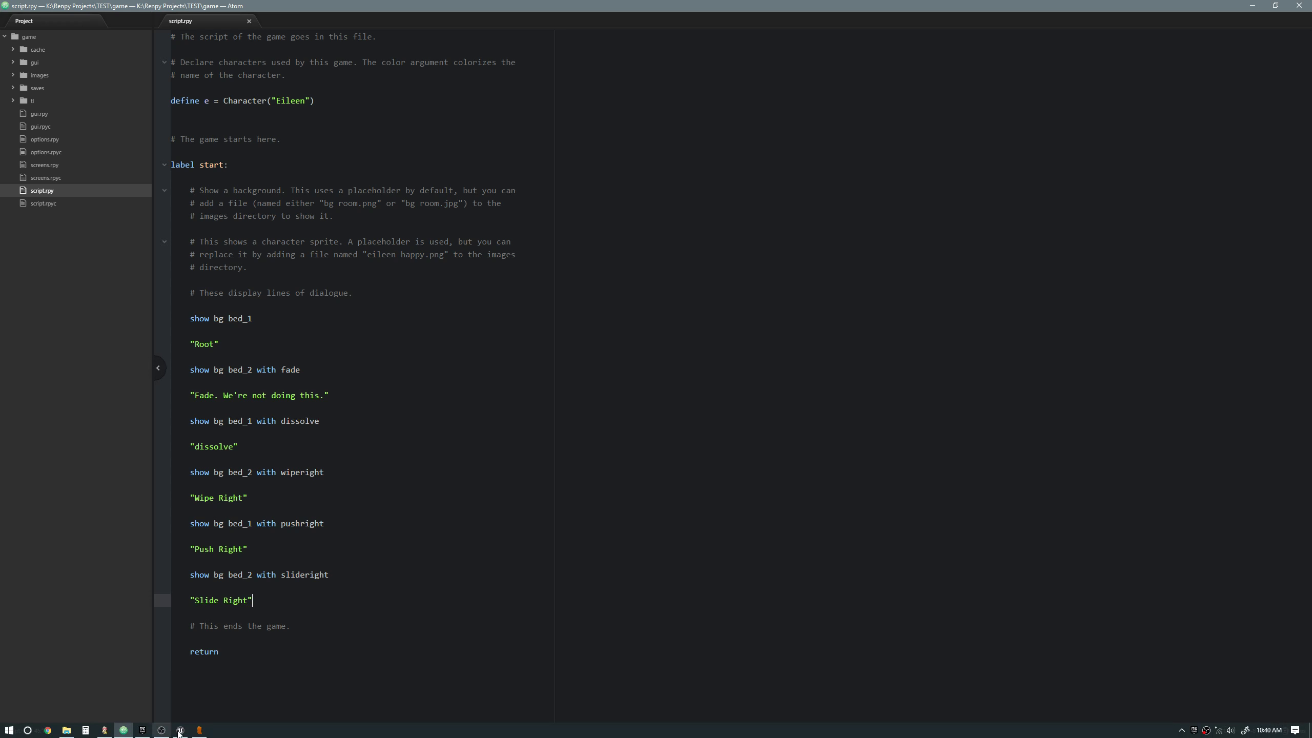
pyautogui.click(181, 730)
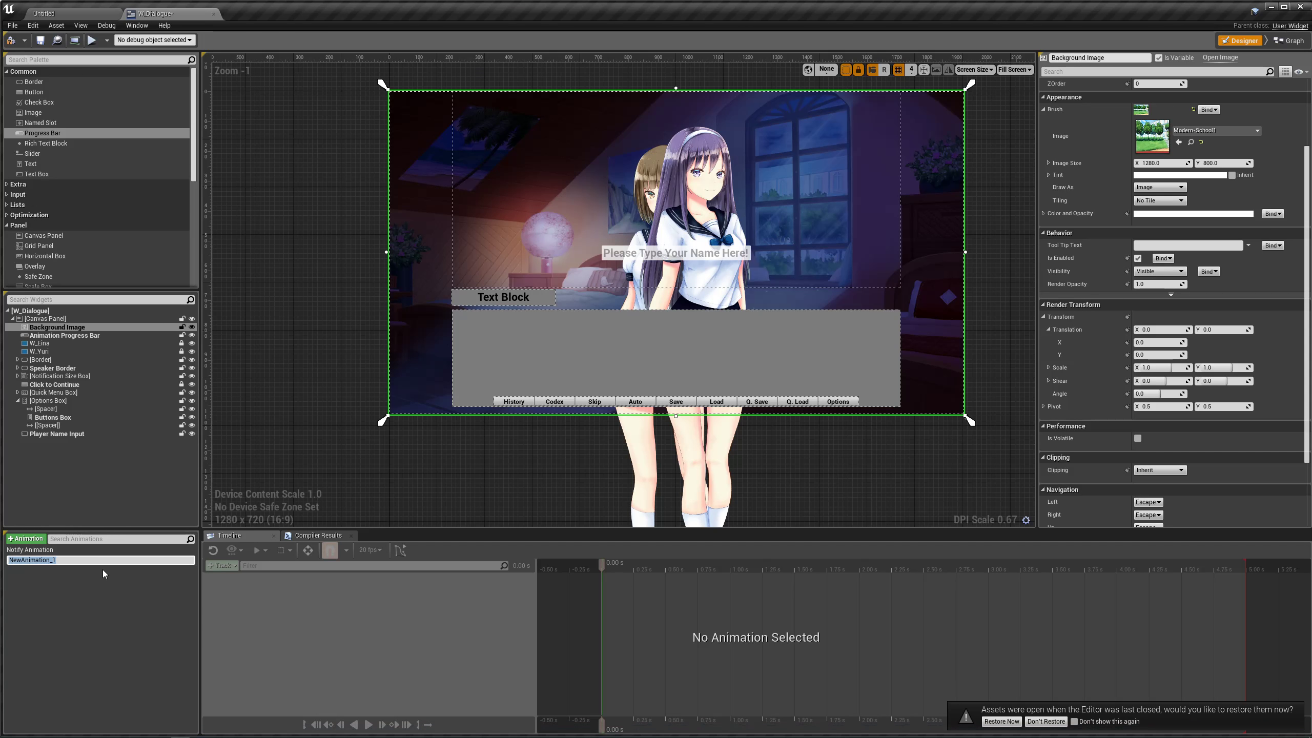
pyautogui.write('Slide Right')
pyautogui.press('Return')
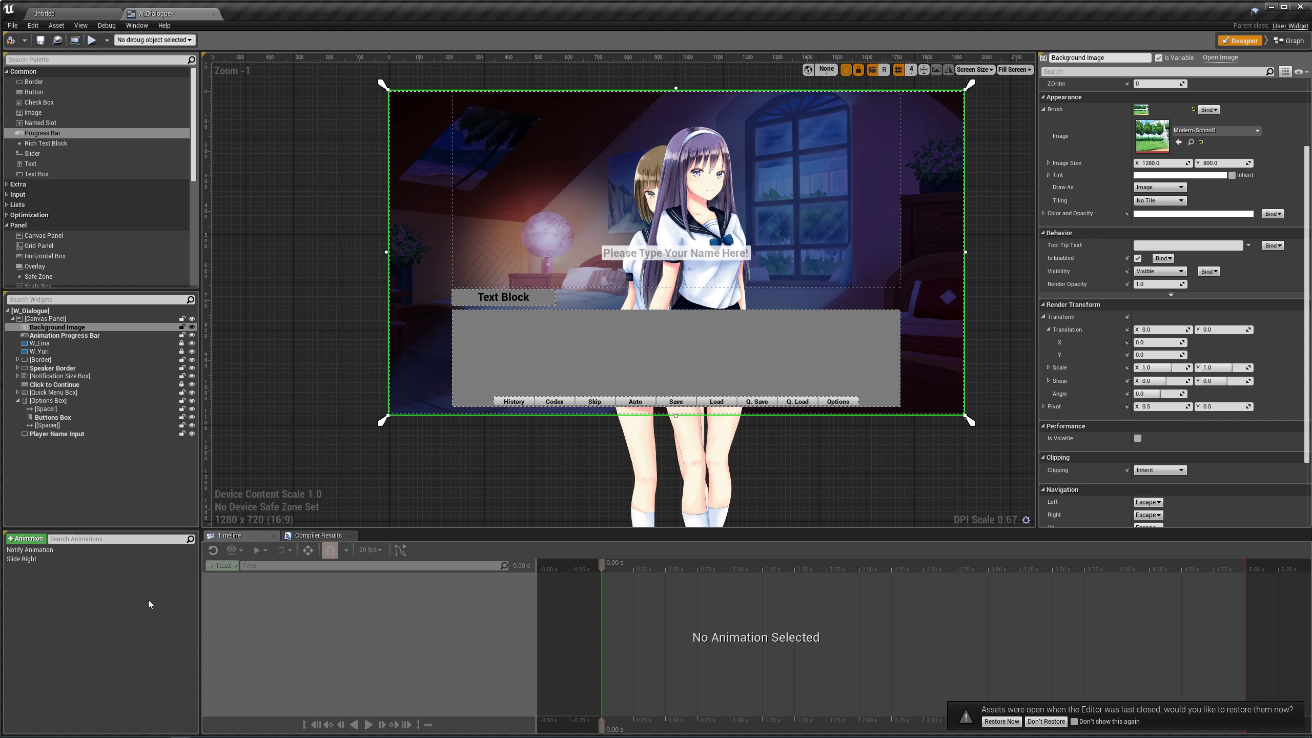
pyautogui.moveTo(158, 732)
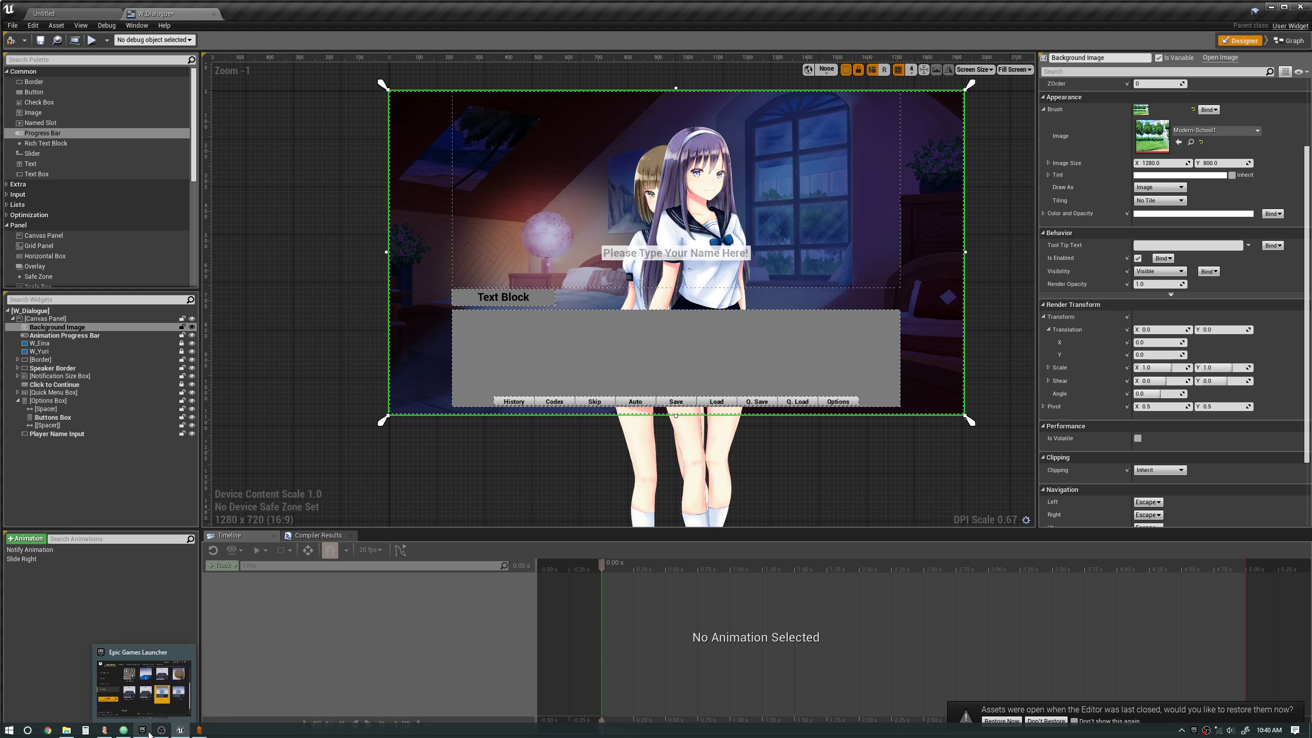
# Bring the running Ren'Py TEST game forward and restart it from the main menu
pyautogui.click(122, 731)
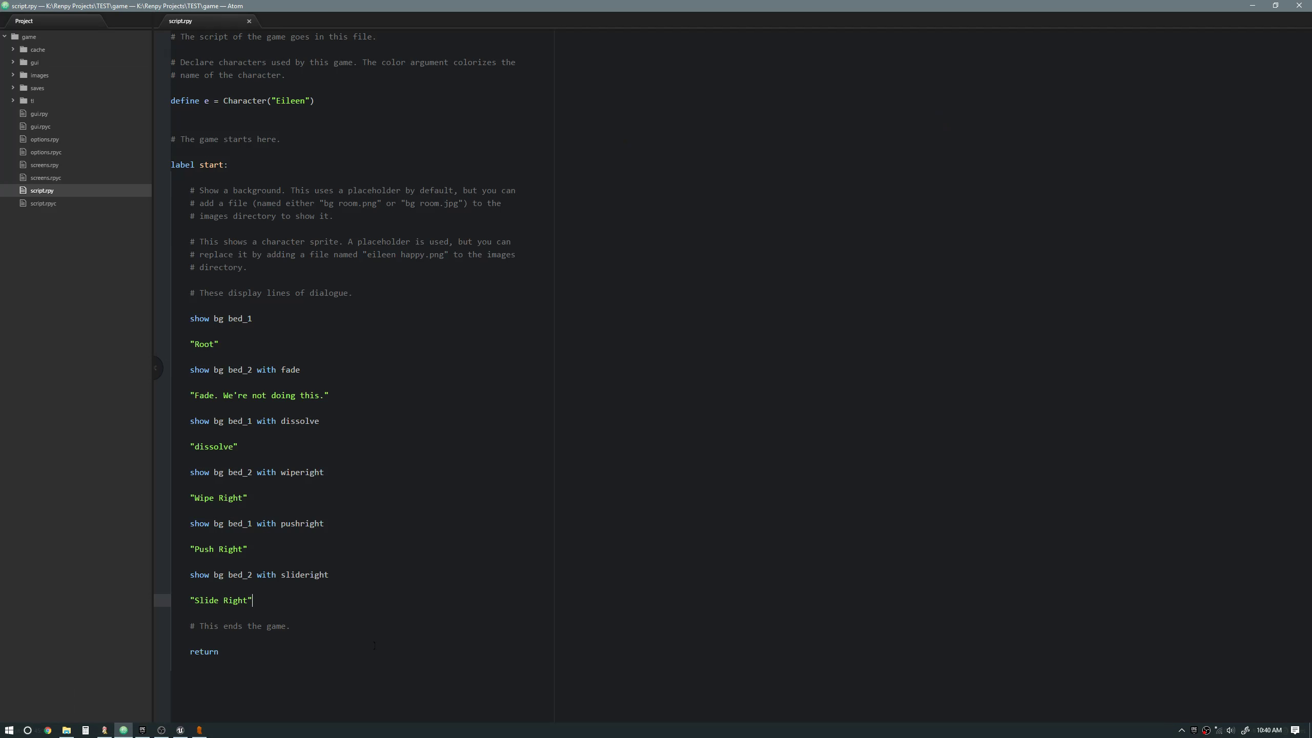
pyautogui.click(199, 731)
pyautogui.click(564, 396)
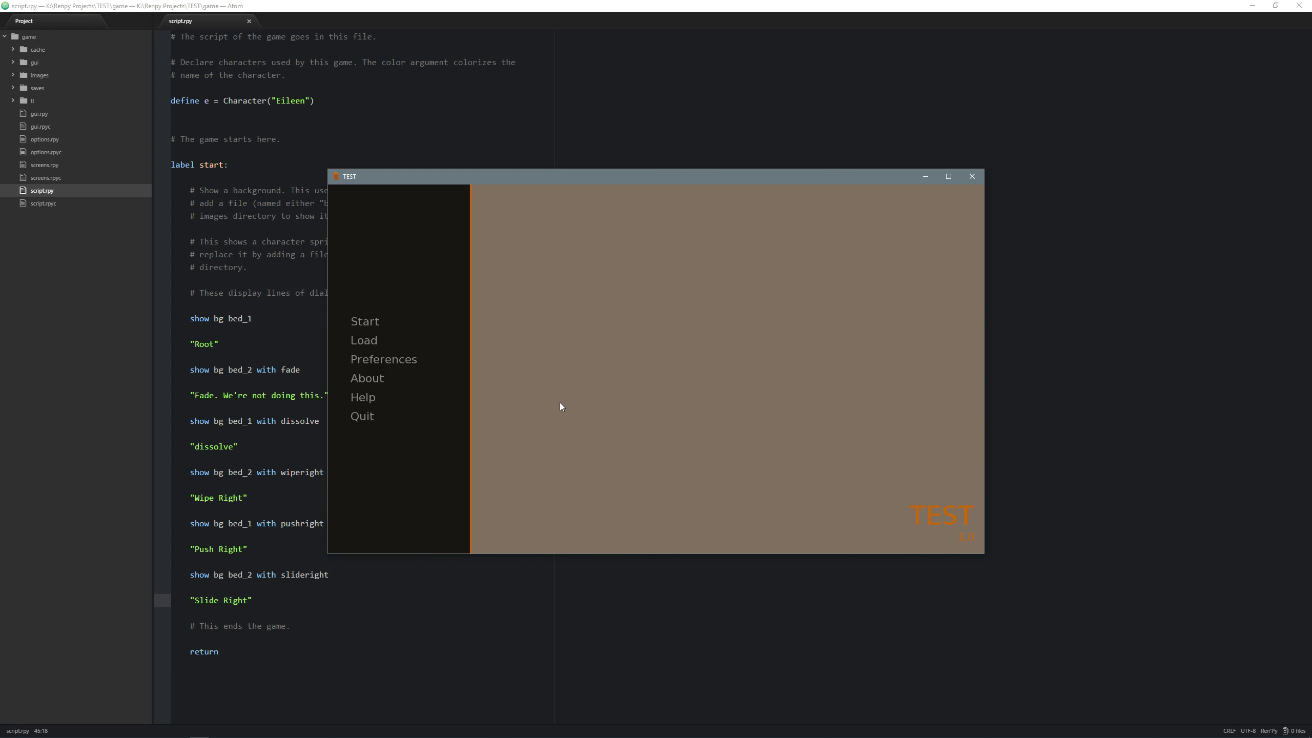
pyautogui.click(394, 316)
# Advance through the fade, dissolve, wipe right, push right and slide right transitions
pyautogui.click(726, 385)
pyautogui.click(727, 386)
pyautogui.click(727, 386)
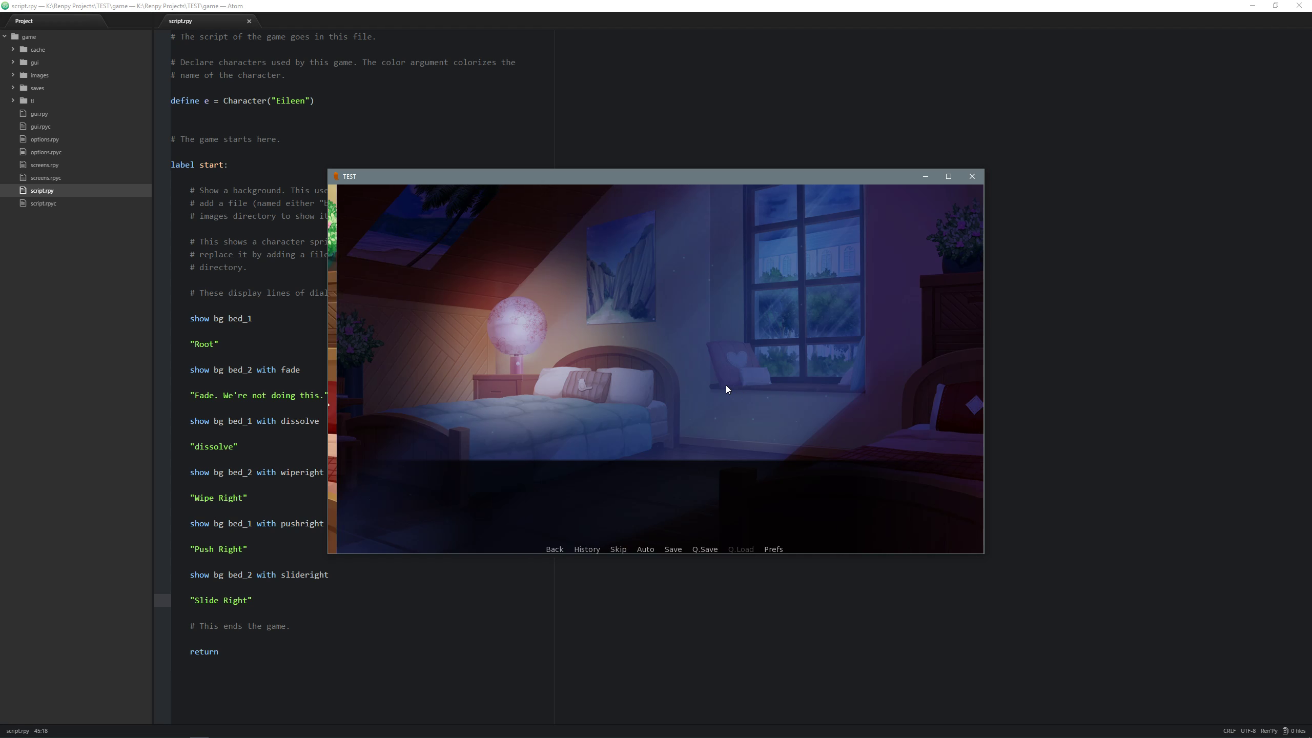
pyautogui.click(726, 385)
pyautogui.click(710, 385)
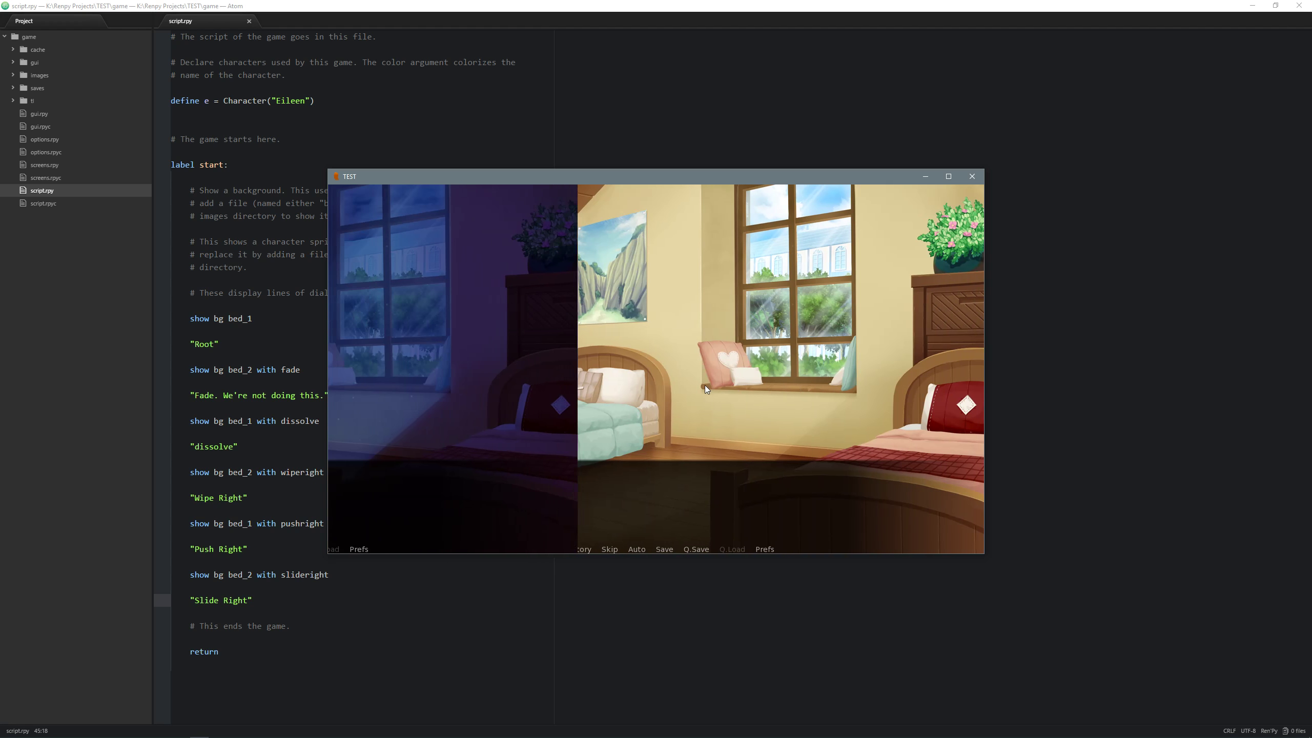
# Return to the W_Dialogue widget designer and pan its view to the left
pyautogui.click(321, 652)
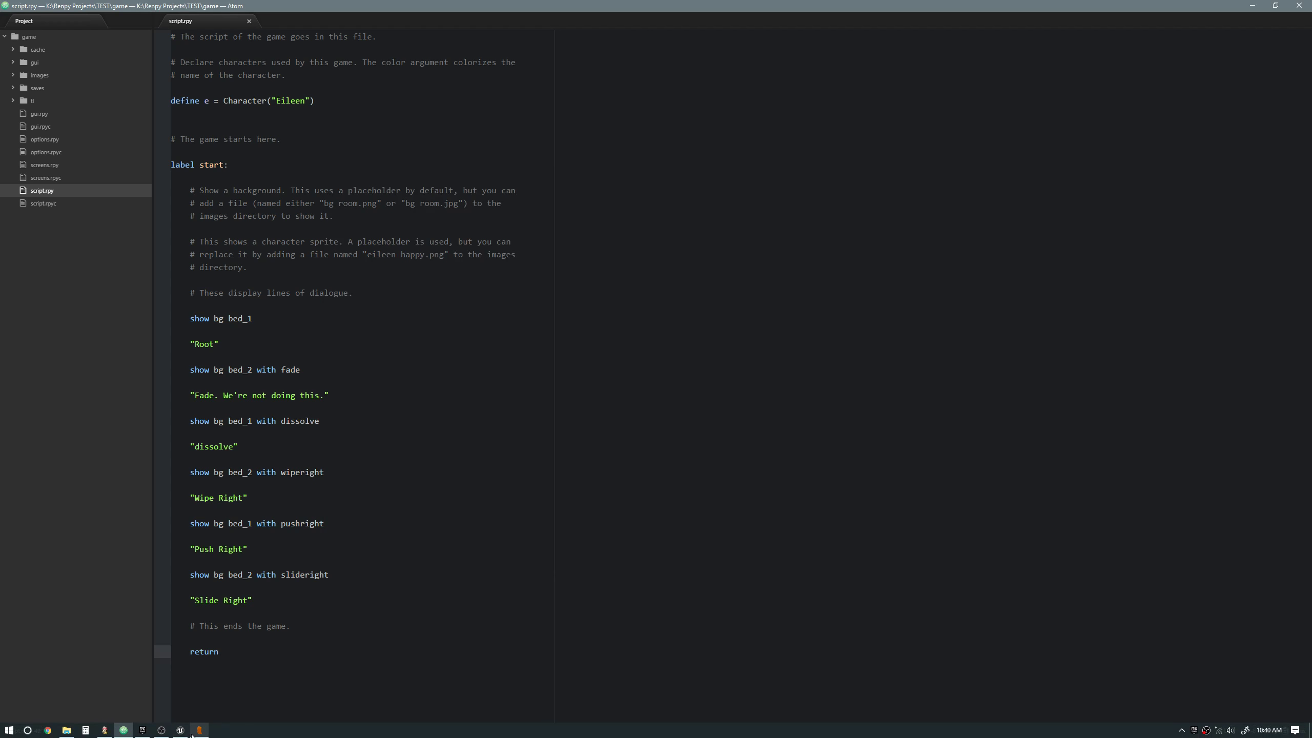
pyautogui.click(195, 731)
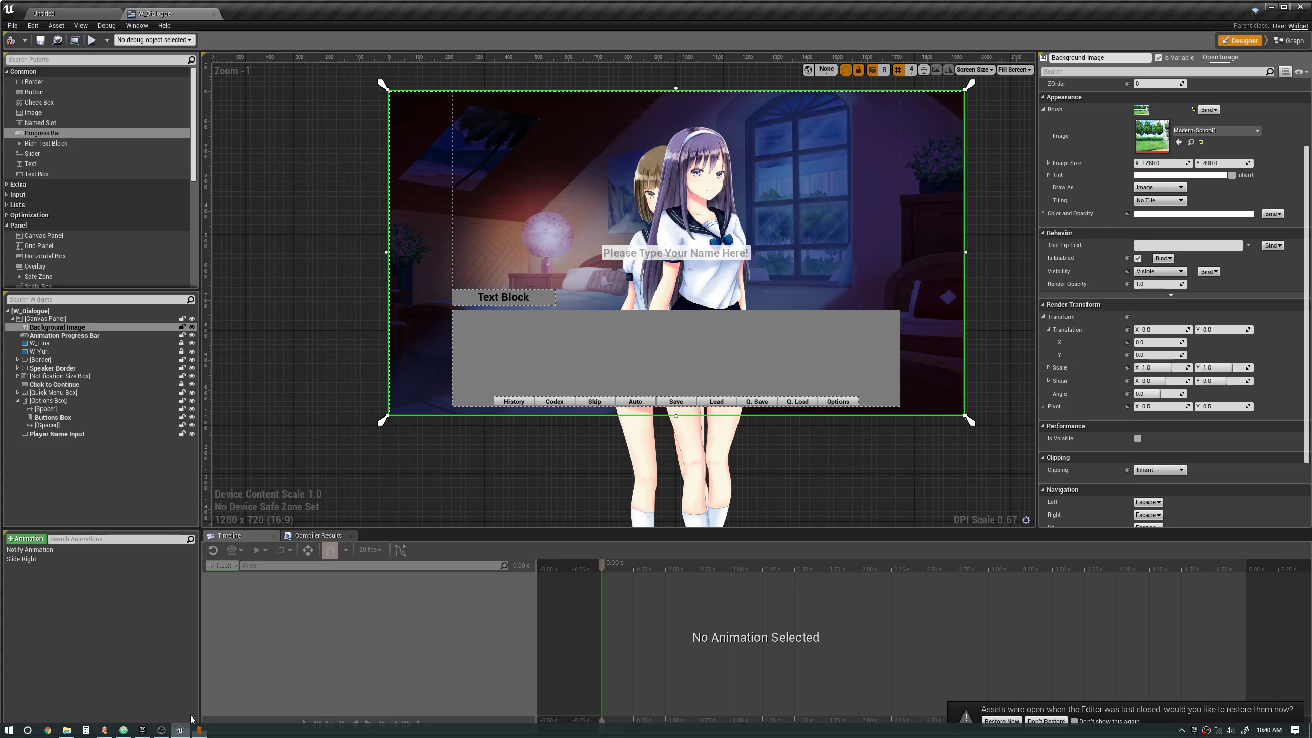
pyautogui.scroll(-1, 618, 402)
pyautogui.moveTo(750, 396); pyautogui.dragTo(600, 401, button='right')
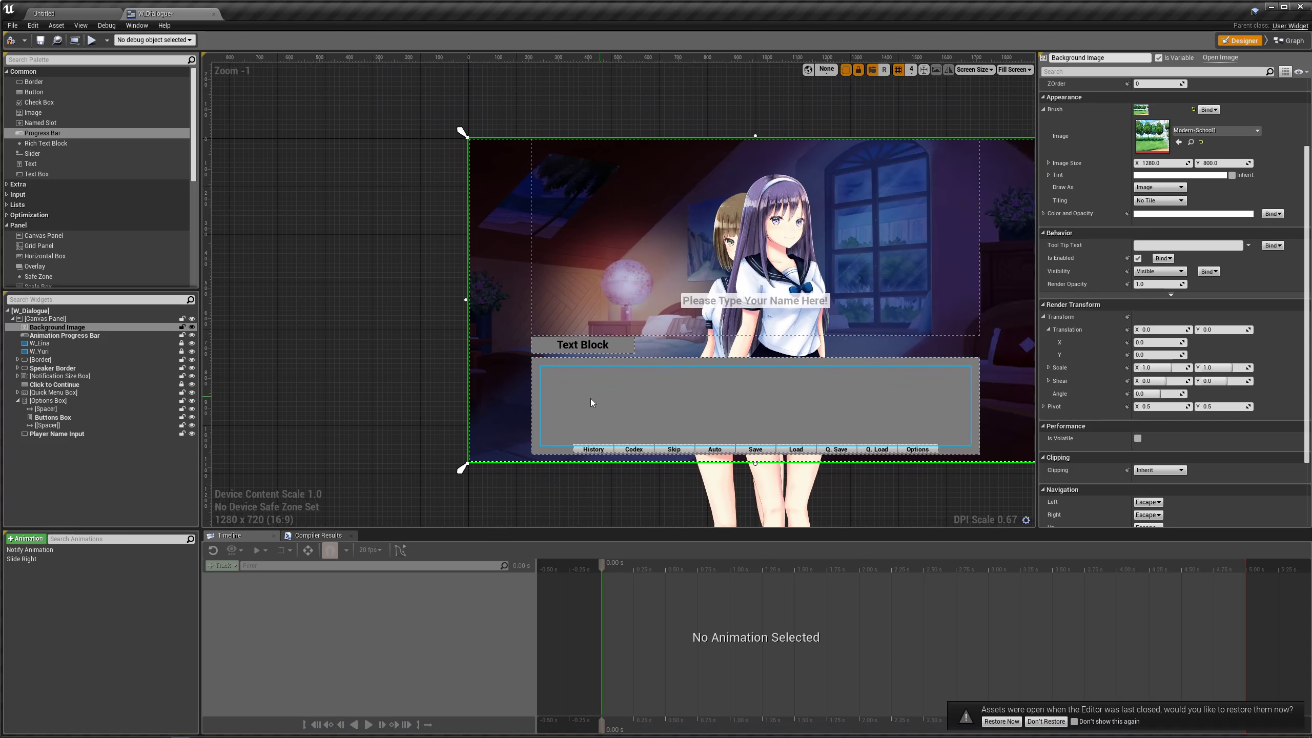